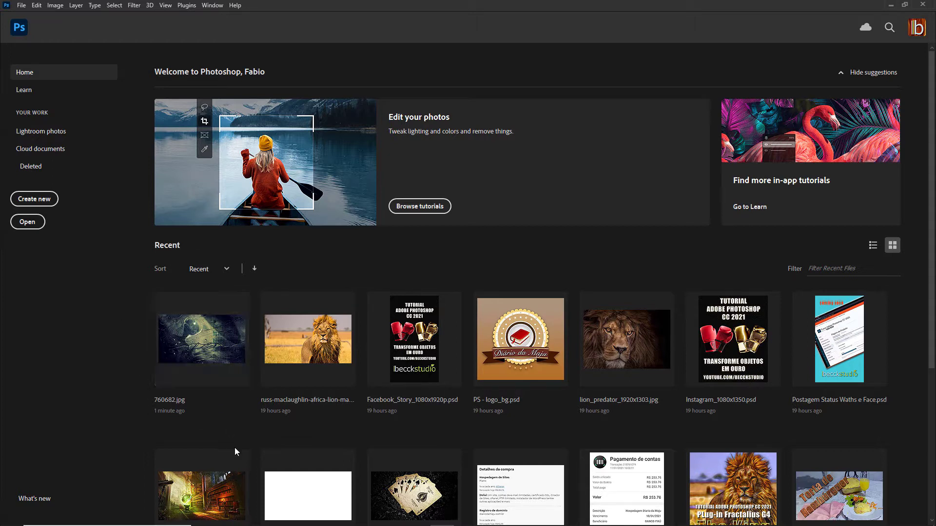
Open the recent image 760682.jpg and fit it to the window
{"action": "left_click", "coordinate": [197, 350]}
{"action": "key", "text": "ctrl+0"}
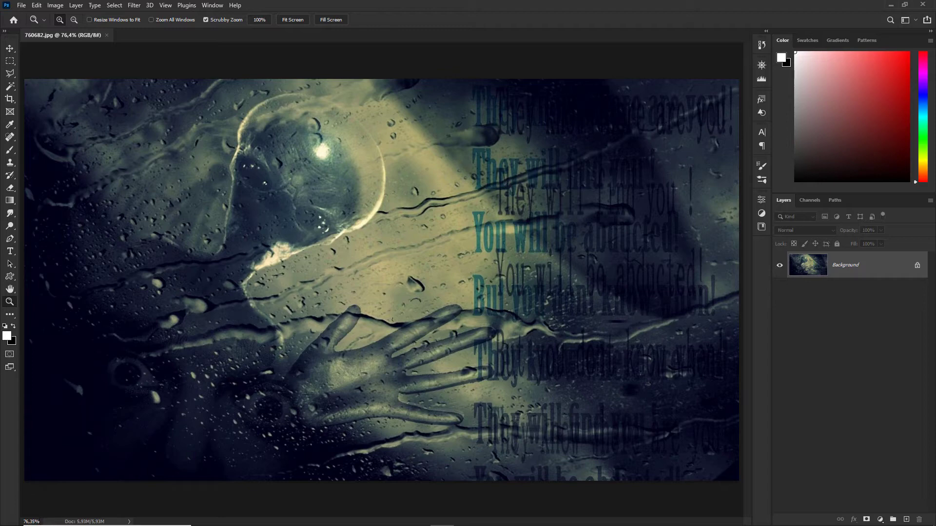
{"action": "left_click_drag", "start_coordinate": [39, 522], "coordinate": [14, 522]}
Switch the status bar readout to Document Dimensions, Measurement Scale and finally Scratch Sizes
{"action": "left_click", "coordinate": [129, 522]}
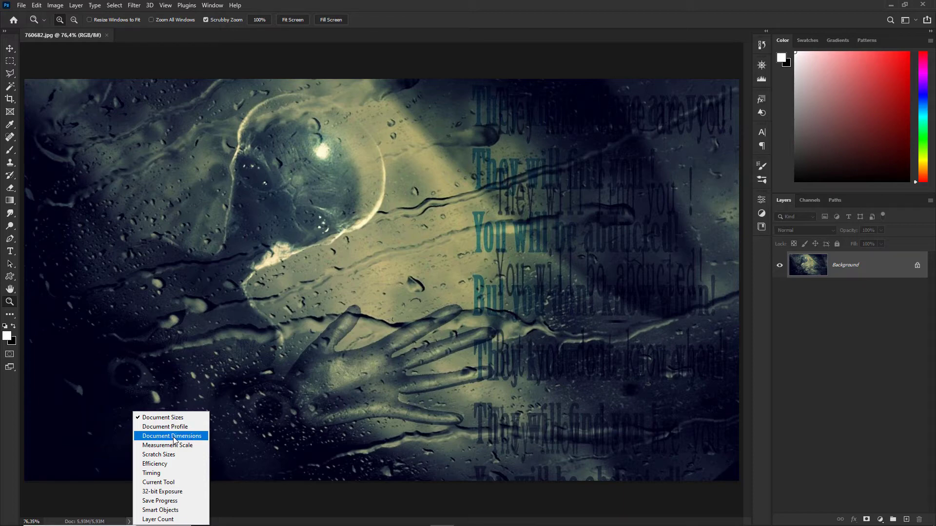
{"action": "left_click", "coordinate": [174, 437]}
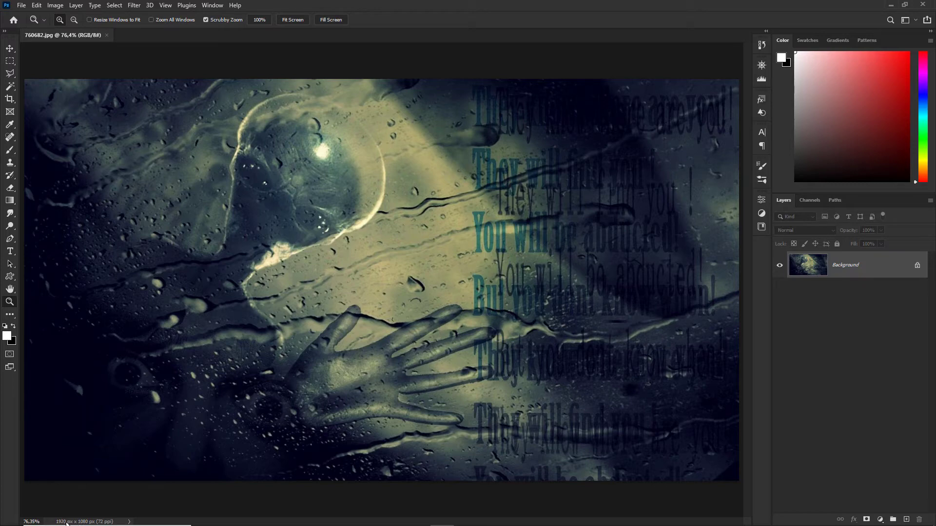
{"action": "left_click", "coordinate": [130, 522]}
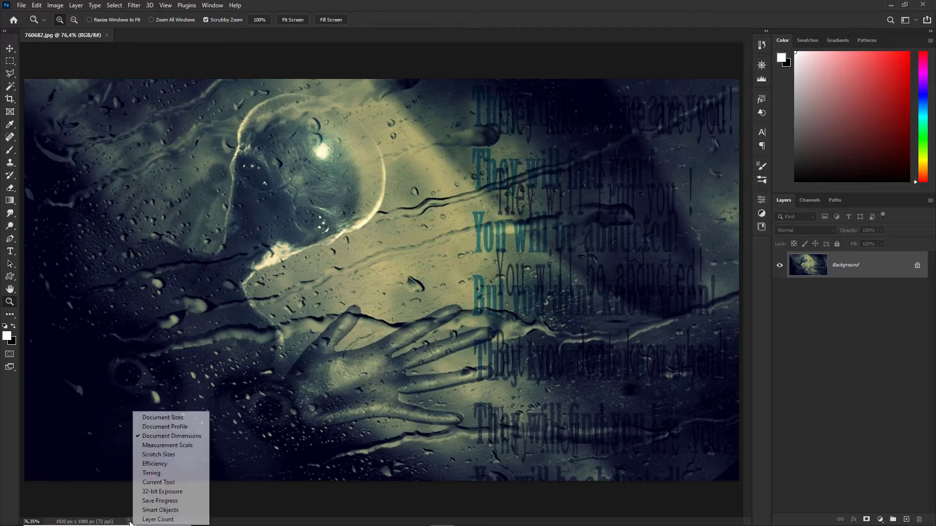
{"action": "left_click", "coordinate": [160, 447]}
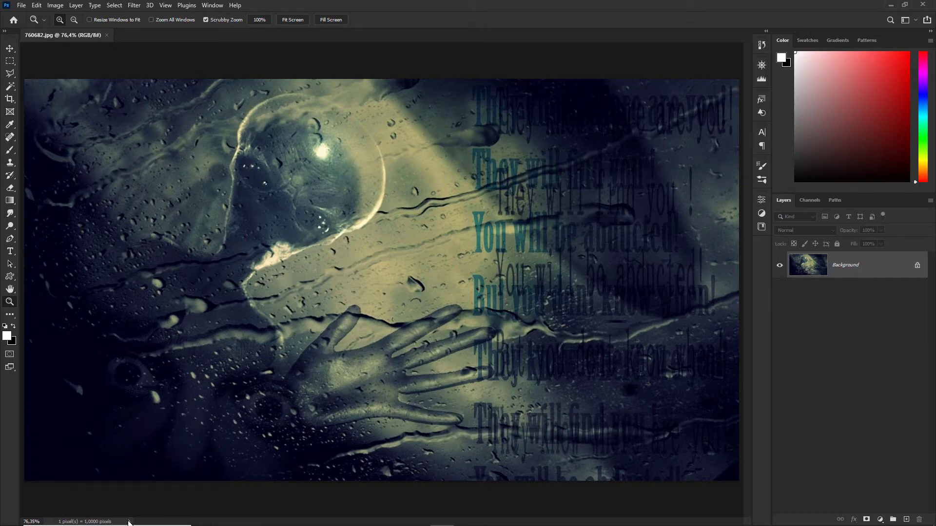
{"action": "left_click", "coordinate": [129, 522]}
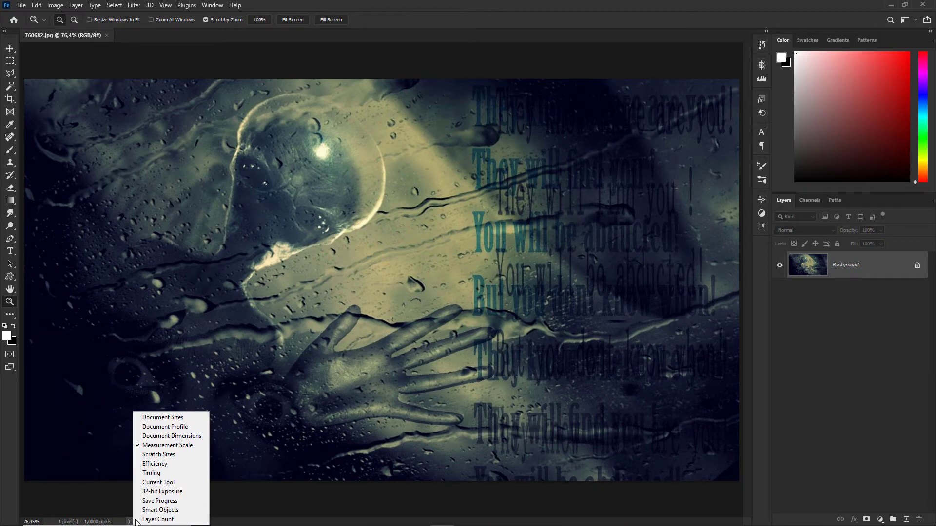
{"action": "left_click", "coordinate": [168, 455]}
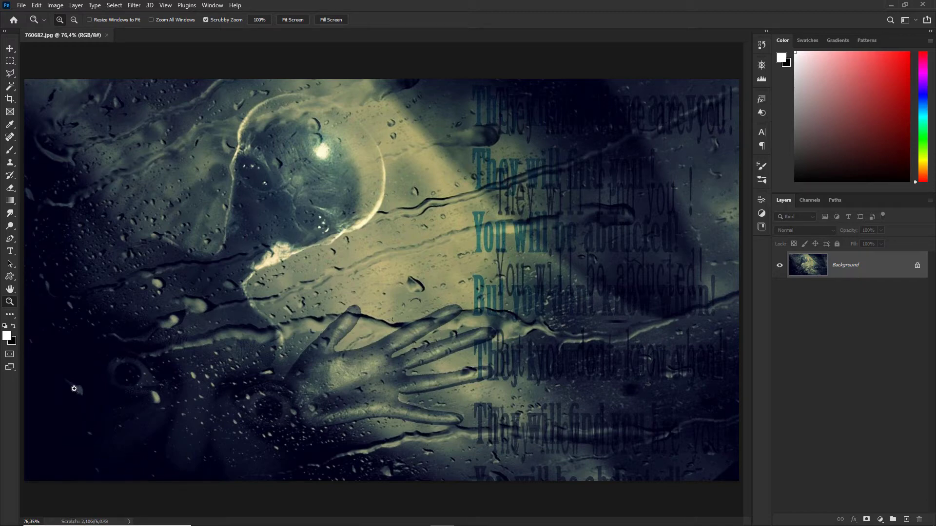
Set the History States to 30 in the Performance preferences
{"action": "left_click", "coordinate": [37, 6]}
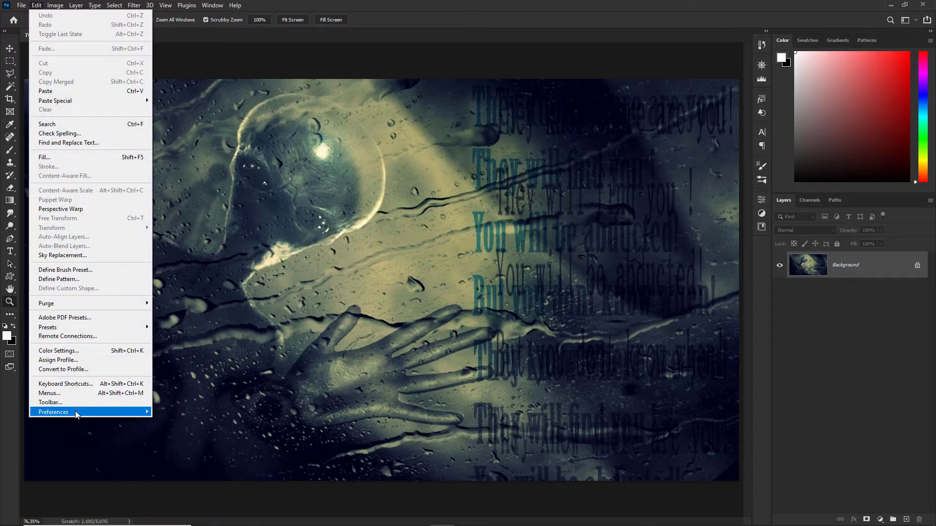
{"action": "mouse_move", "coordinate": [121, 413]}
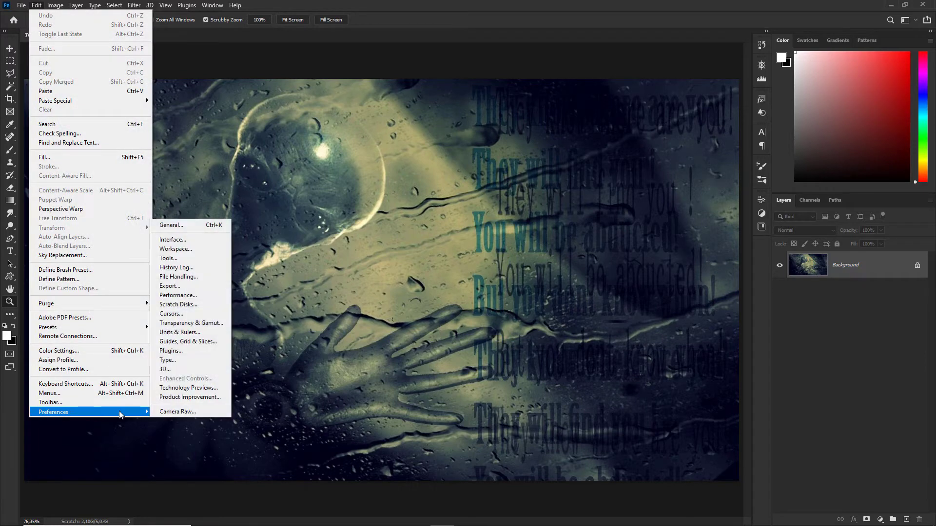
{"action": "left_click", "coordinate": [191, 296]}
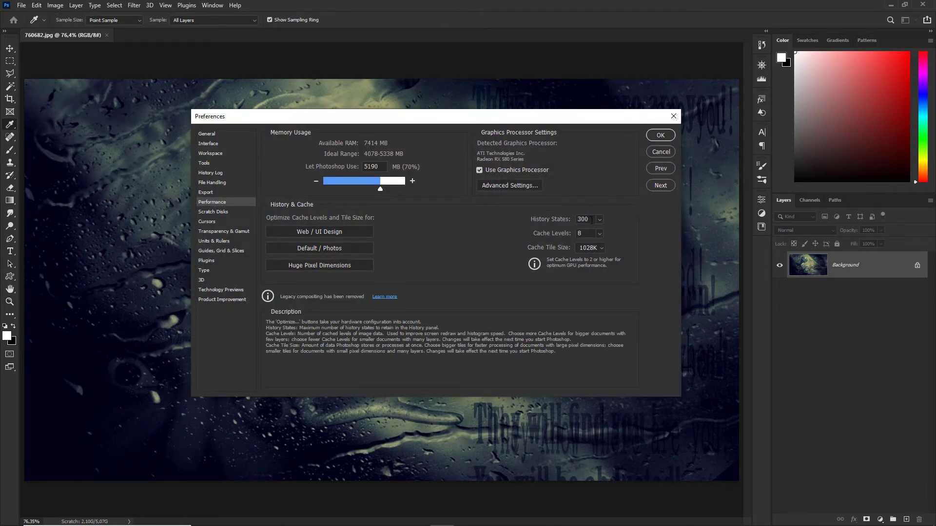
{"action": "double_click", "coordinate": [591, 220]}
{"action": "type", "text": "0"}
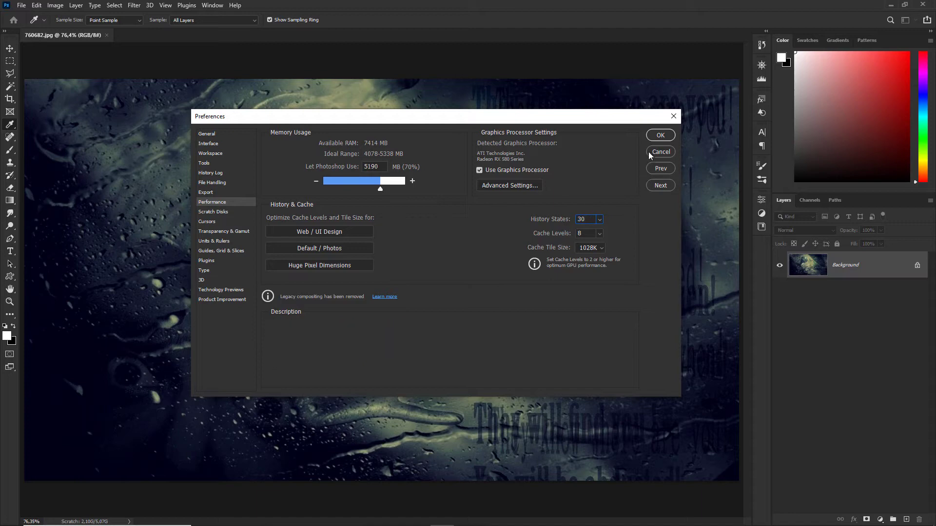
{"action": "left_click", "coordinate": [659, 136]}
{"action": "key", "text": "z"}
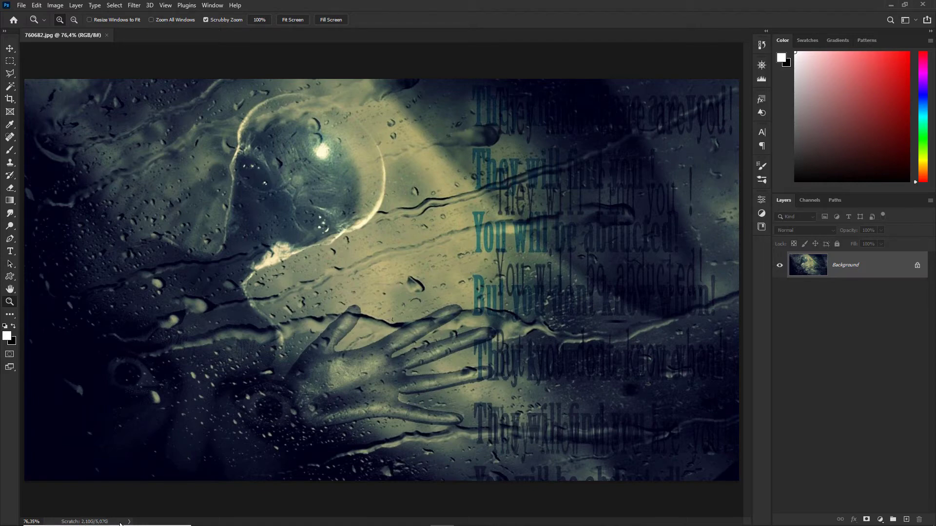
Switch the status bar readout to Efficiency and then to Timing
{"action": "left_click", "coordinate": [129, 522]}
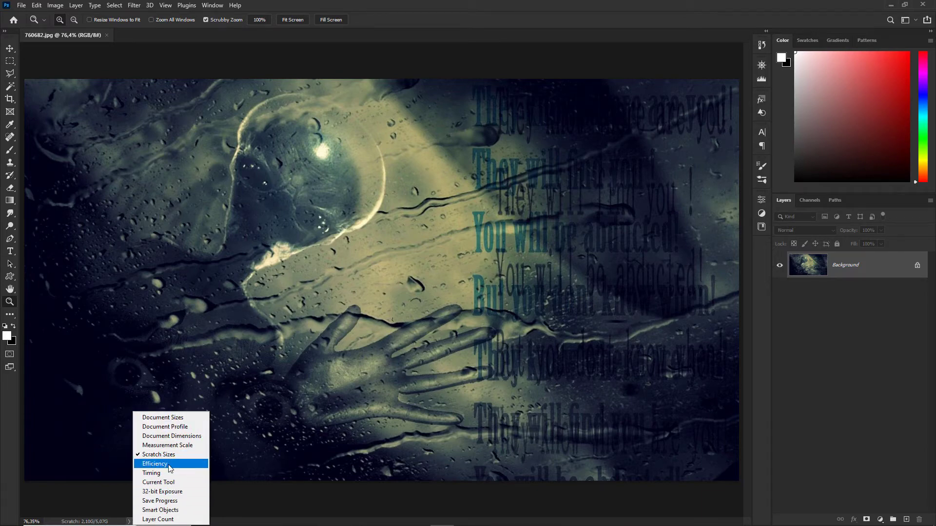
{"action": "left_click", "coordinate": [167, 465]}
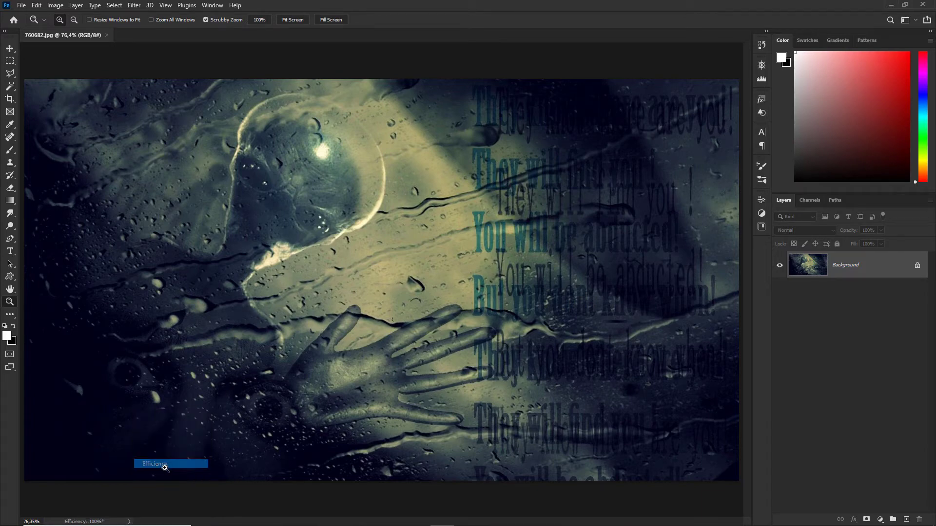
{"action": "left_click", "coordinate": [129, 522]}
{"action": "left_click", "coordinate": [149, 474]}
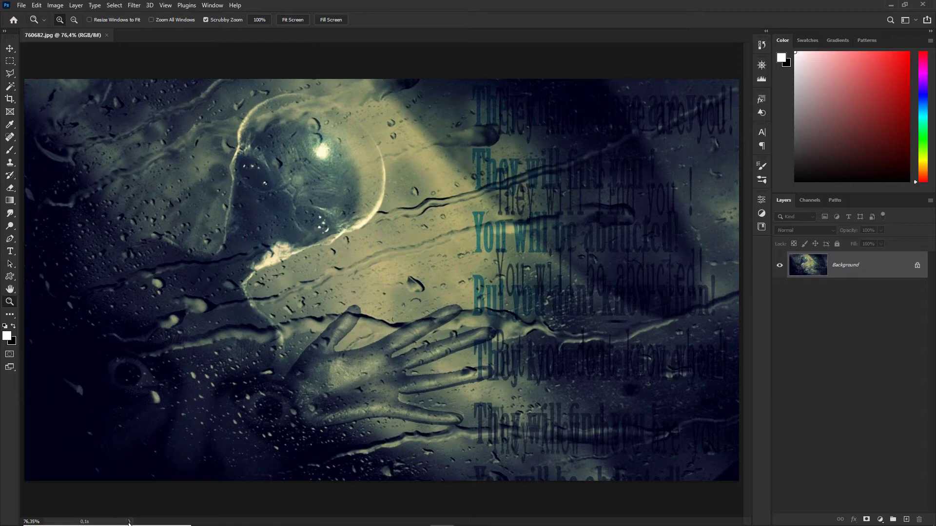
Show Current Tool in the status bar and check it by activating the Horizontal Type tool and the Move tool
{"action": "left_click", "coordinate": [130, 522]}
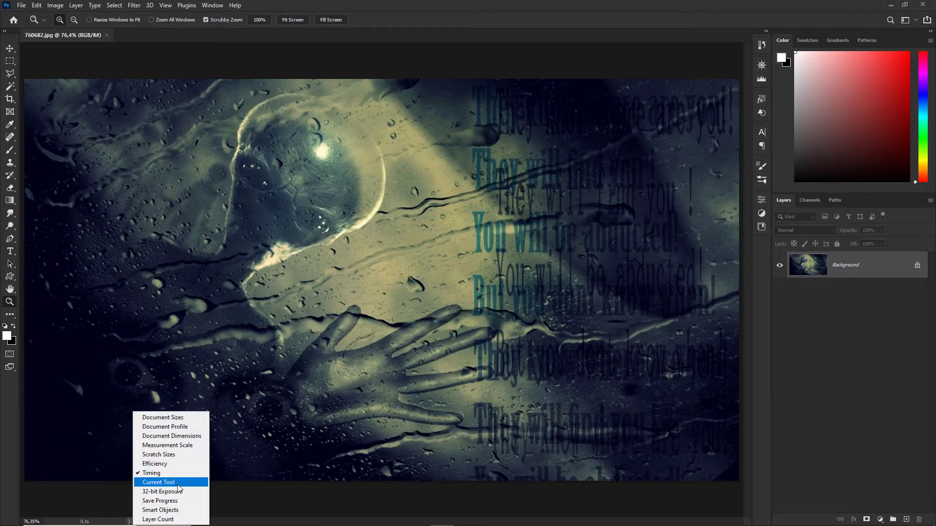
{"action": "left_click", "coordinate": [159, 484]}
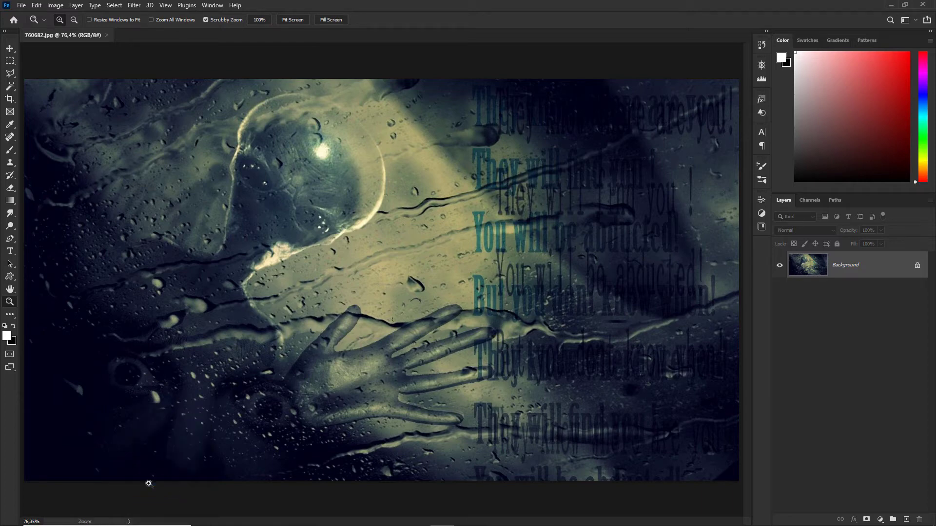
{"action": "left_click", "coordinate": [10, 251]}
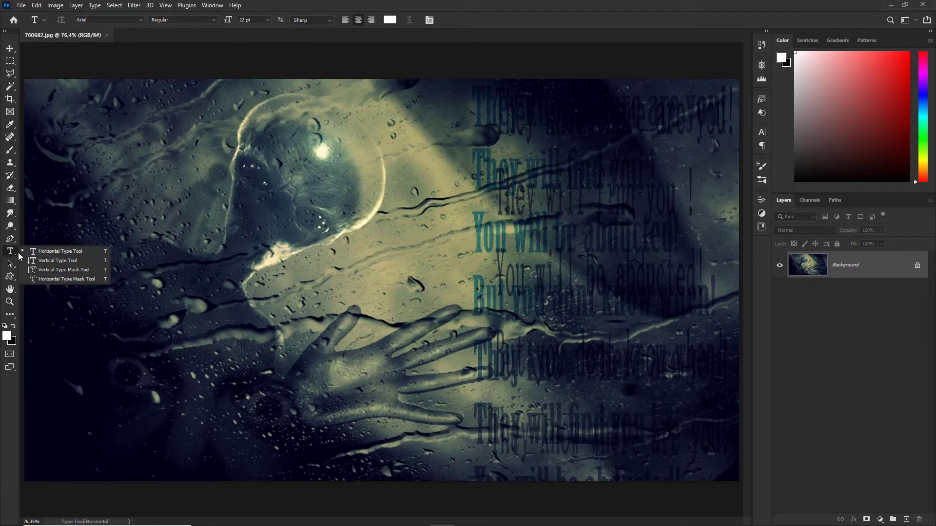
{"action": "left_click", "coordinate": [8, 50]}
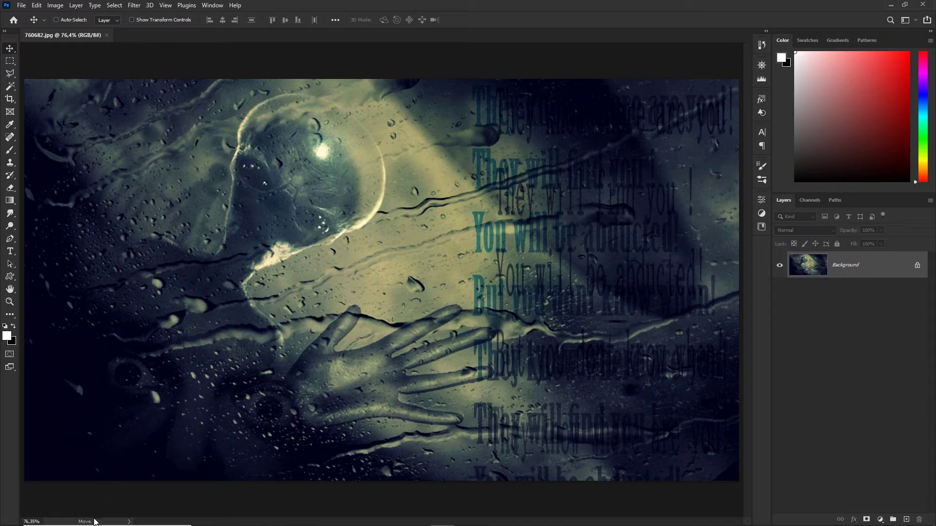
Switch the status bar readout to 32-bit Exposure, Save Progress and finally Smart Objects
{"action": "left_click", "coordinate": [129, 522]}
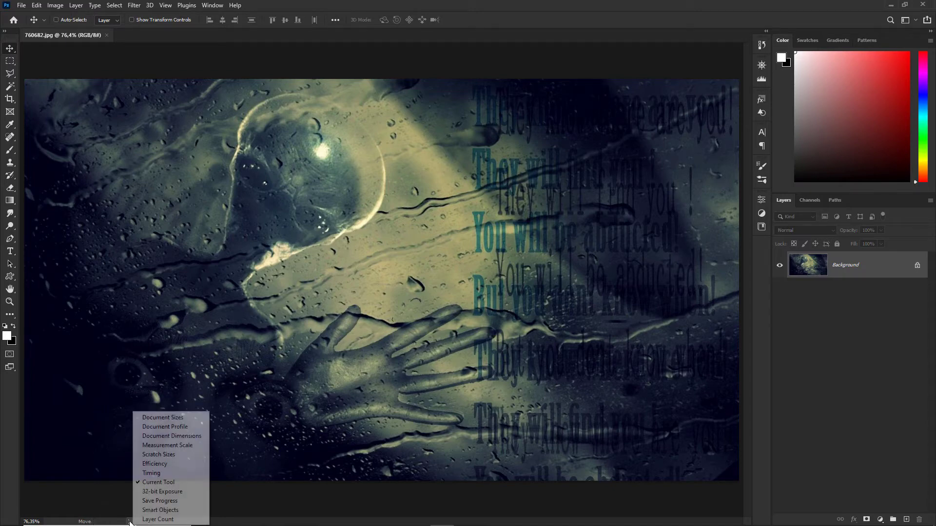
{"action": "left_click", "coordinate": [164, 492]}
{"action": "left_click", "coordinate": [130, 522]}
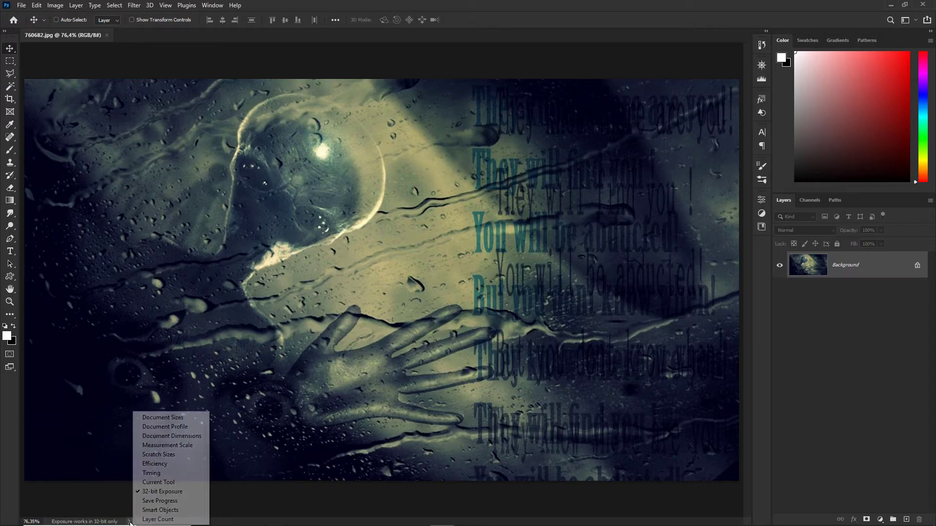
{"action": "left_click", "coordinate": [178, 502]}
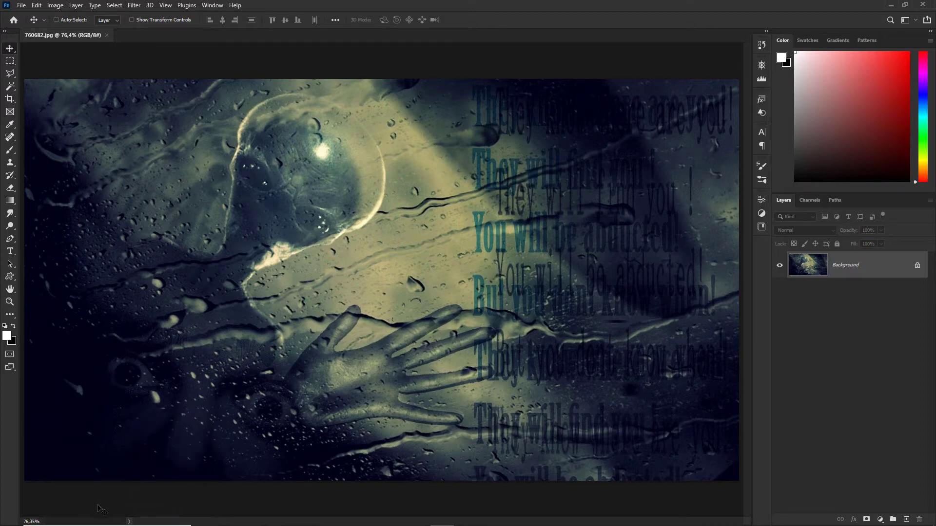
{"action": "left_click", "coordinate": [130, 522]}
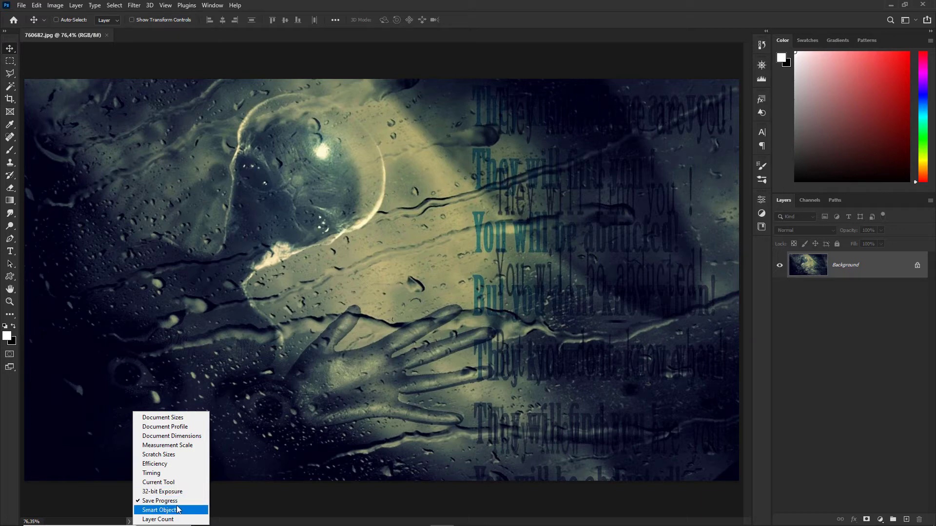
{"action": "left_click", "coordinate": [151, 510]}
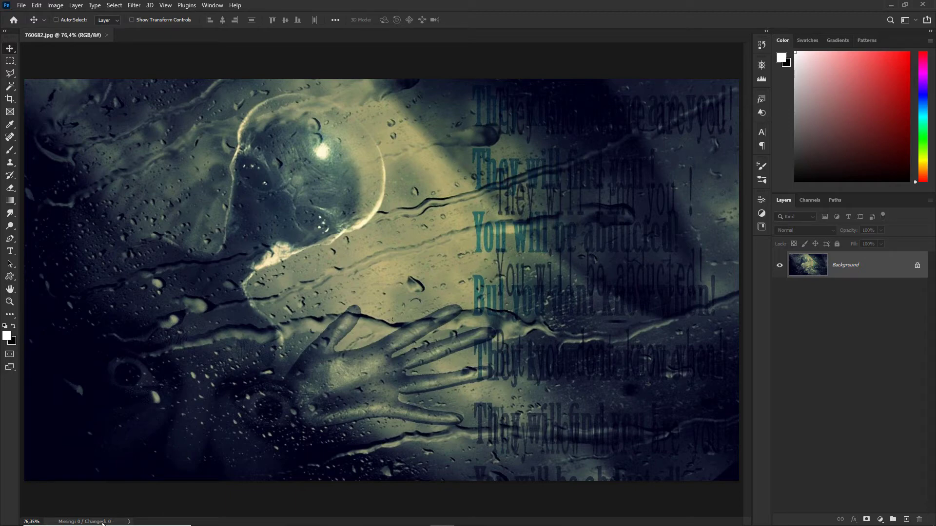
Show Layer Count in the status bar, then set the readout back to Document Sizes
{"action": "left_click", "coordinate": [129, 522]}
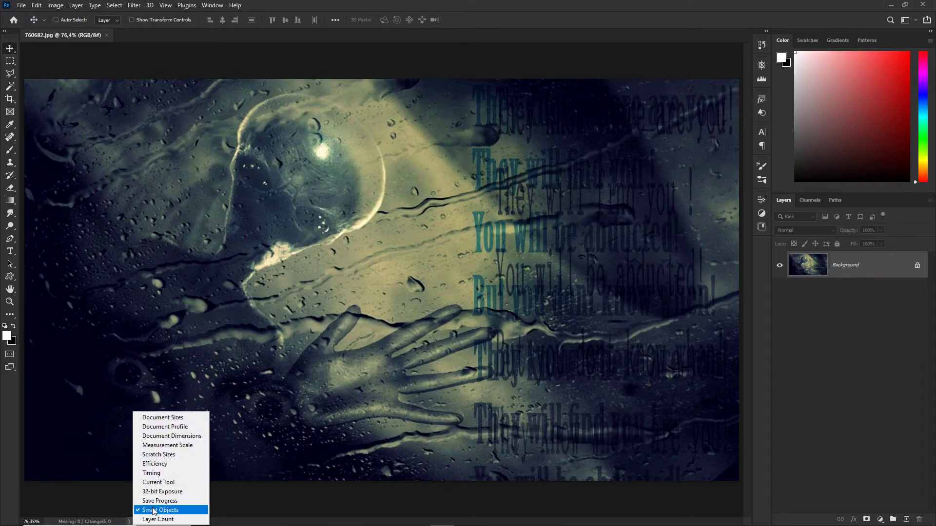
{"action": "left_click", "coordinate": [152, 520]}
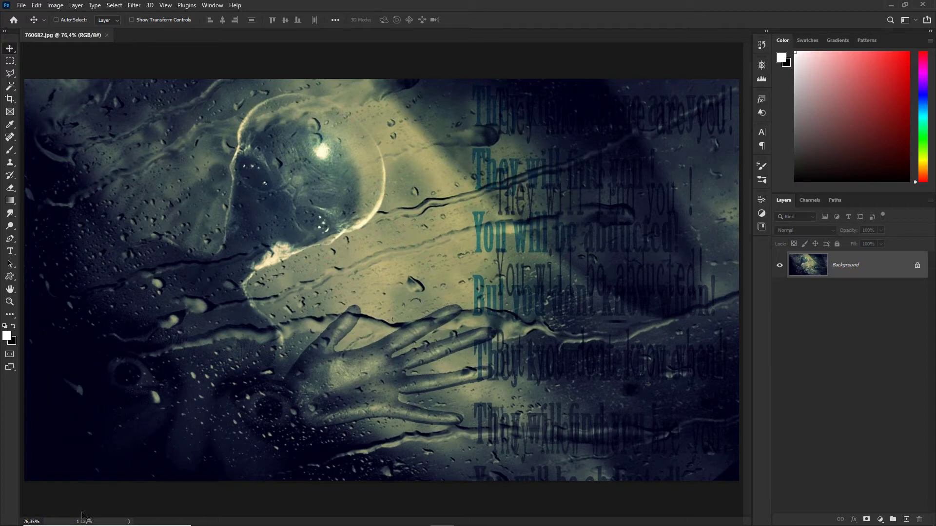
{"action": "left_click", "coordinate": [129, 522]}
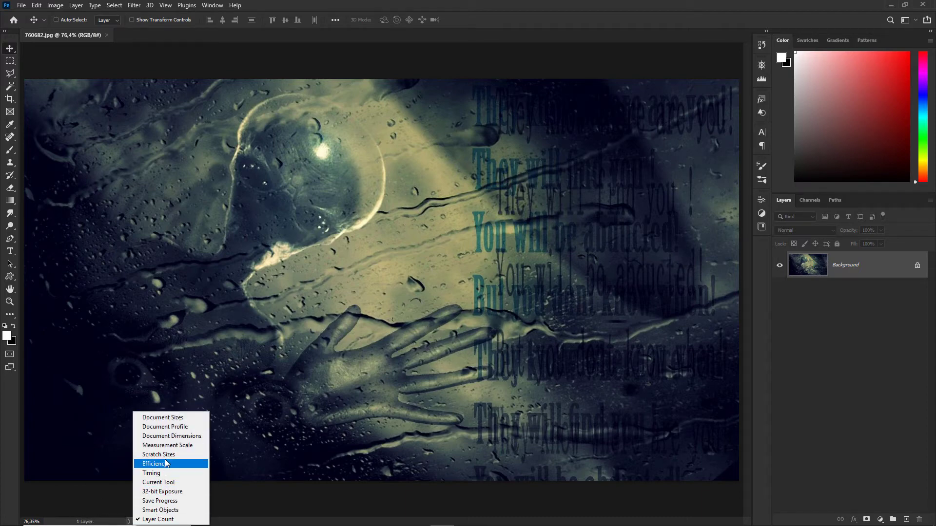
{"action": "left_click", "coordinate": [182, 418]}
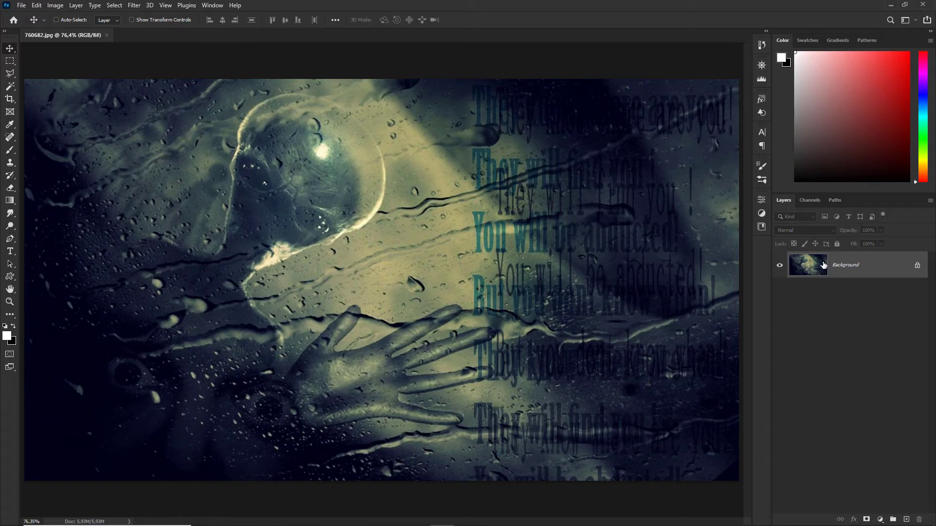
Duplicate the Background layer and its copies until there are six copies above it
{"action": "left_click_drag", "start_coordinate": [813, 267], "coordinate": [905, 521]}
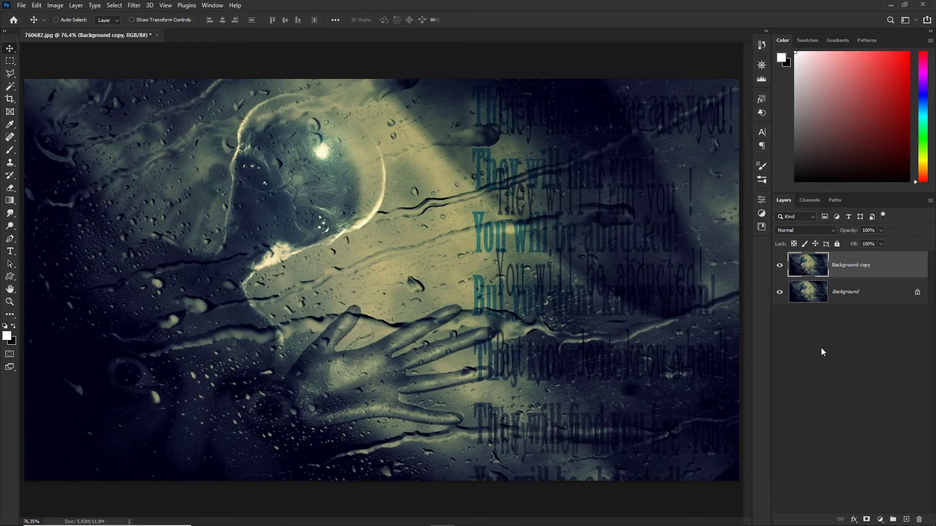
{"action": "key", "text": "ctrl+j"}
{"action": "key", "text": "i"}
{"action": "key", "text": "ctrl+k"}
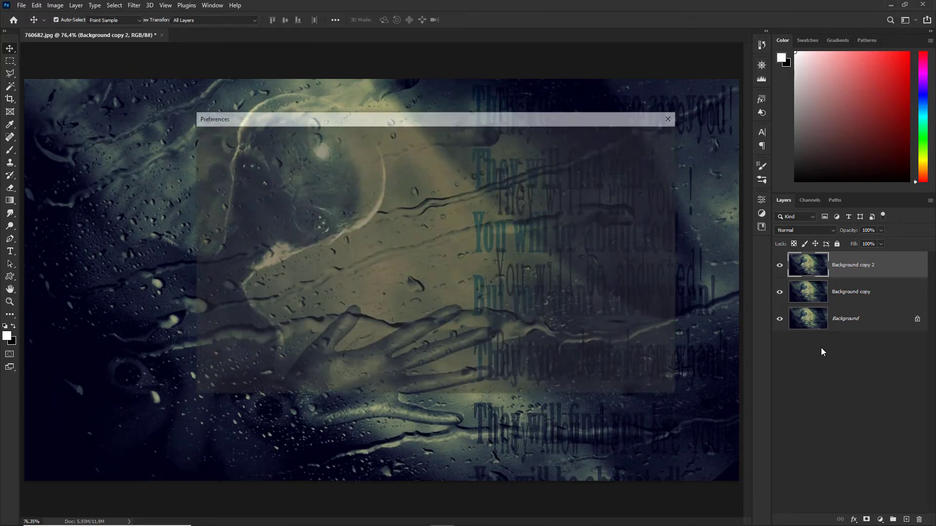
{"action": "left_click", "coordinate": [661, 152]}
{"action": "key", "text": "v"}
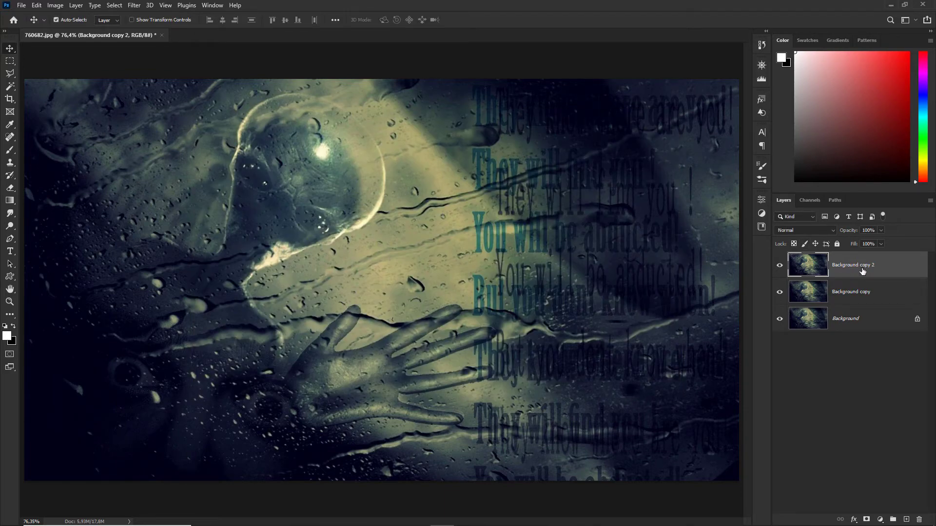
{"action": "key", "text": "ctrl+j"}
{"action": "key", "text": "ctrl+j"}
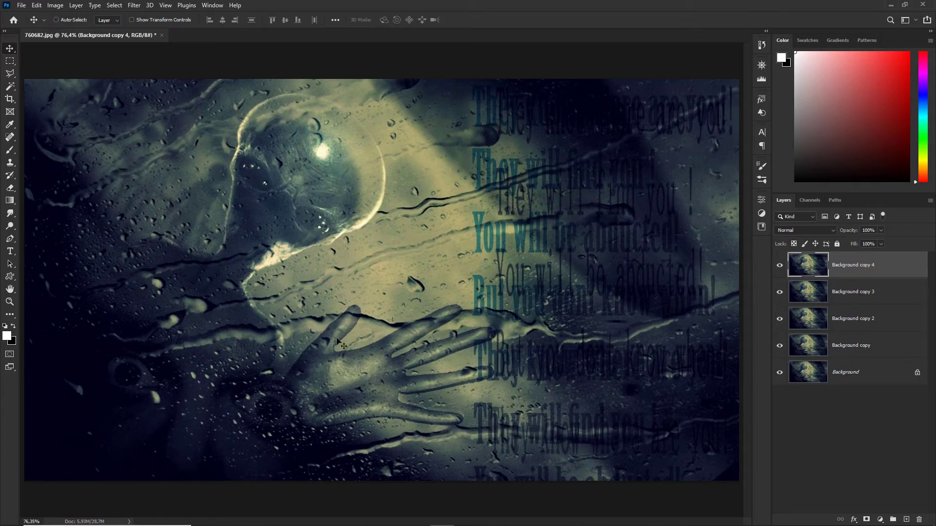
{"action": "key", "text": "ctrl+j"}
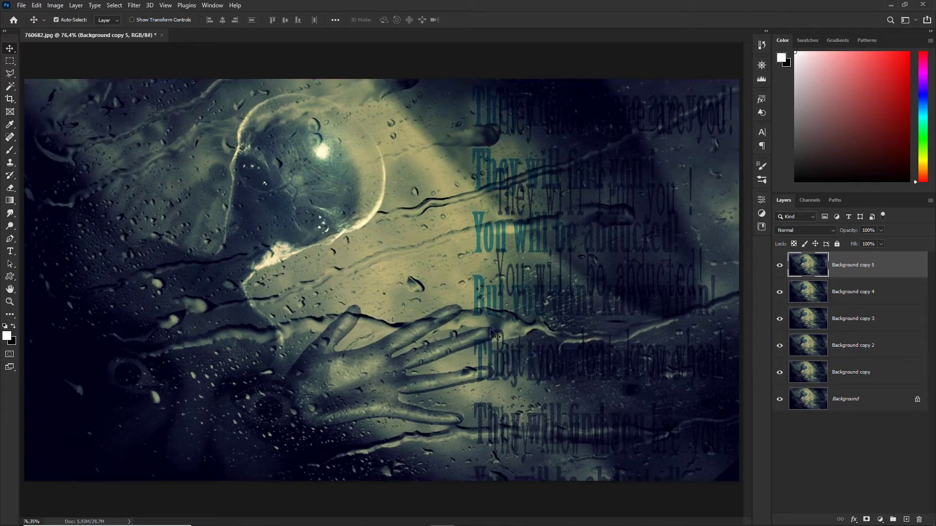
{"action": "key", "text": "ctrl+j"}
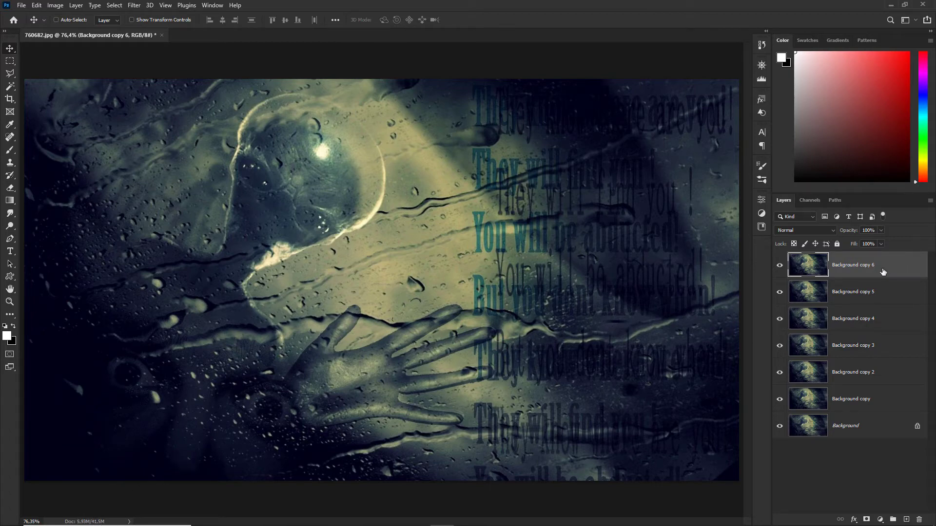
Merge the Background layer and all six of its copies into one layer, then undo the merge
{"action": "left_click", "coordinate": [884, 431], "text": "shift"}
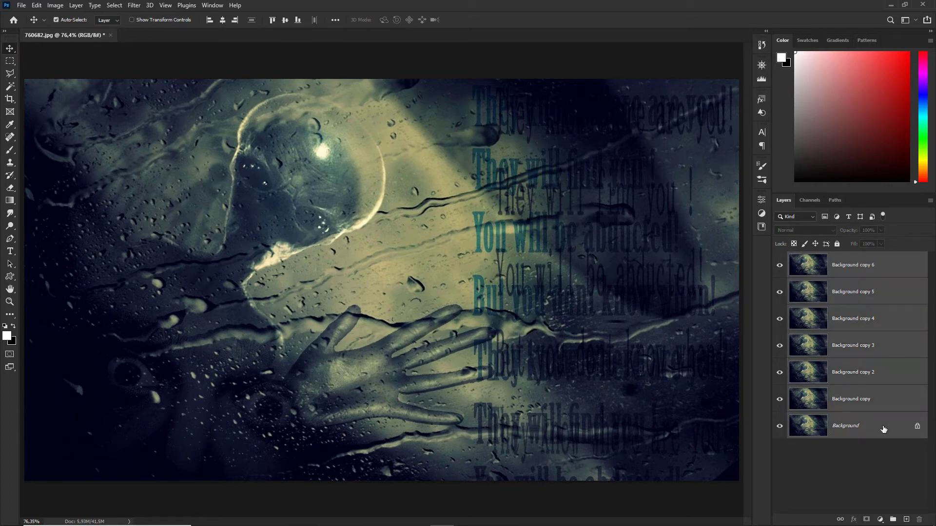
{"action": "key", "text": "ctrl+e"}
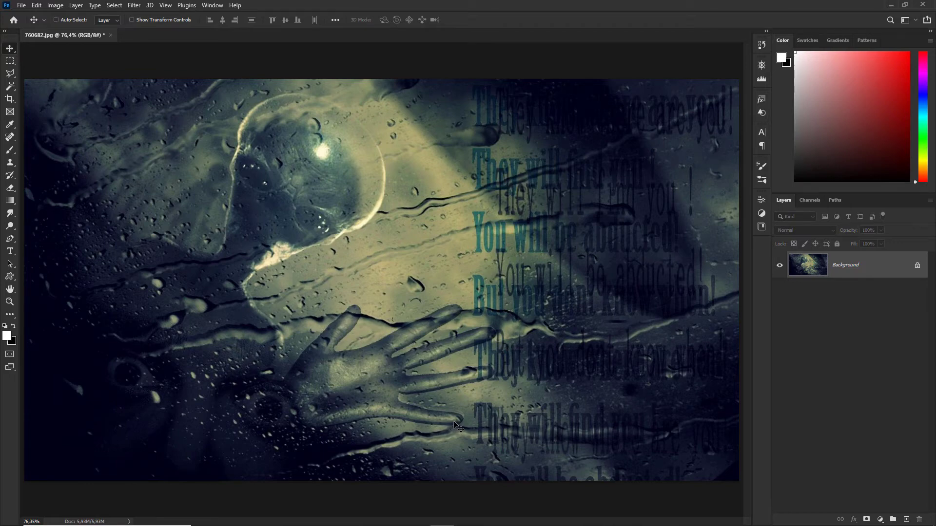
{"action": "key", "text": "ctrl+z"}
Target the Background copy 6 layer with the Brush tool and choose a medium green foreground color
{"action": "left_click", "coordinate": [828, 343]}
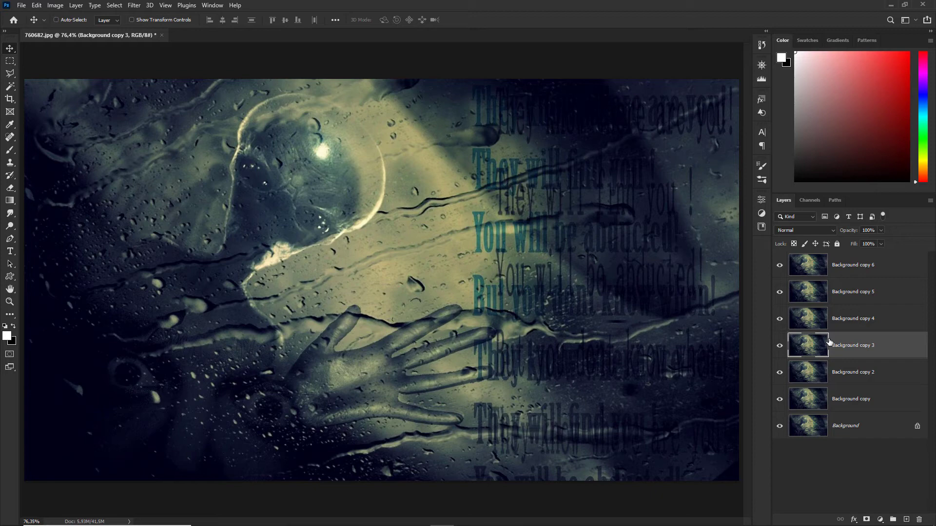
{"action": "left_click", "coordinate": [850, 274]}
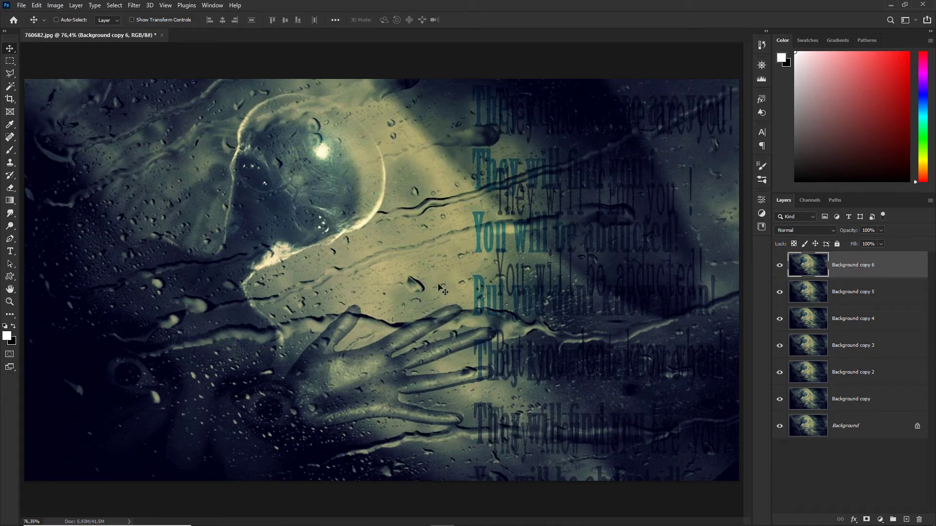
{"action": "left_click", "coordinate": [15, 153]}
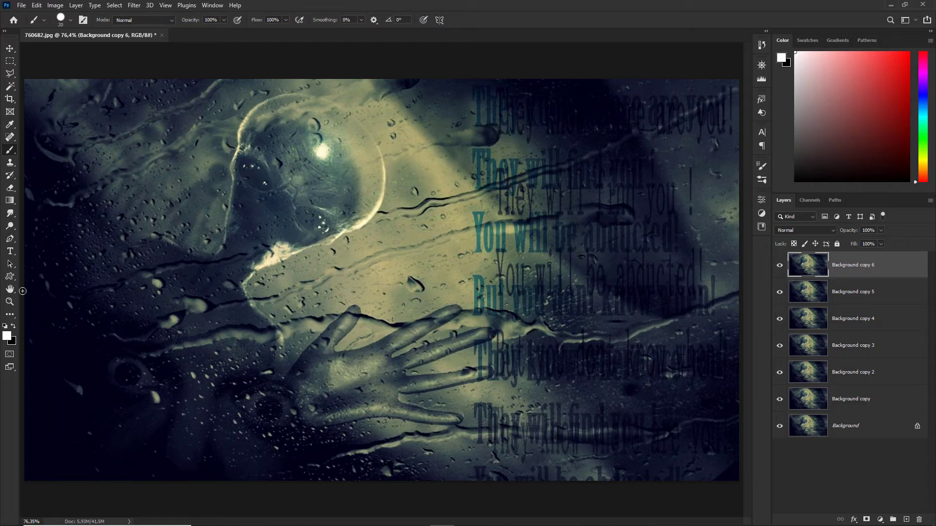
{"action": "left_click", "coordinate": [7, 335]}
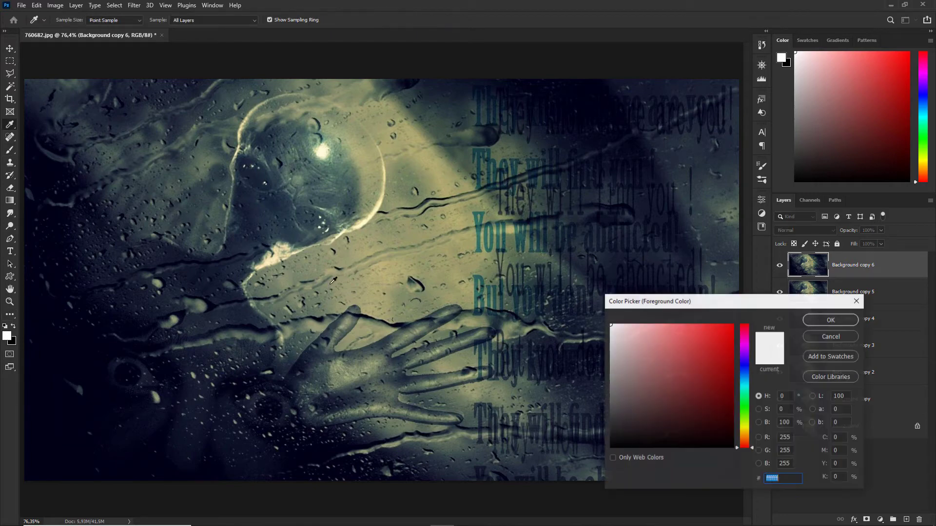
{"action": "left_click", "coordinate": [741, 369]}
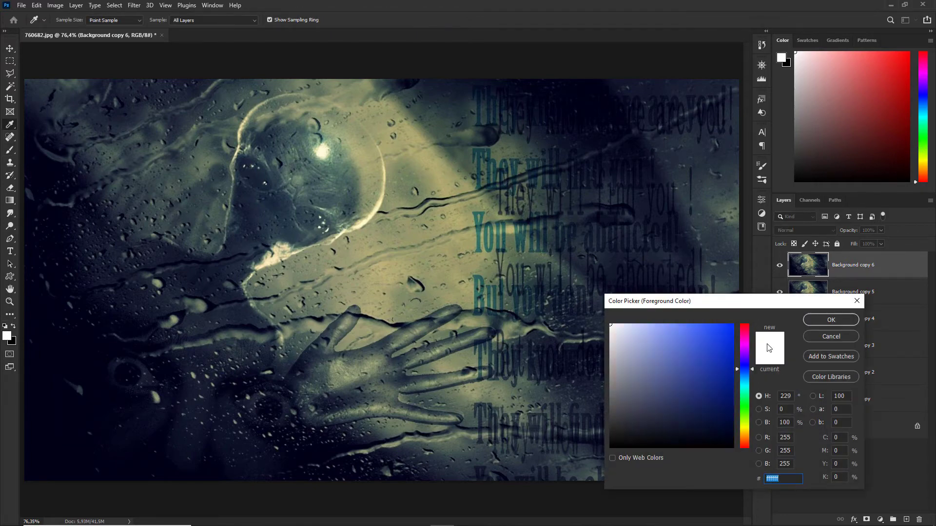
{"action": "left_click", "coordinate": [744, 406]}
{"action": "left_click", "coordinate": [696, 368]}
{"action": "left_click", "coordinate": [831, 320]}
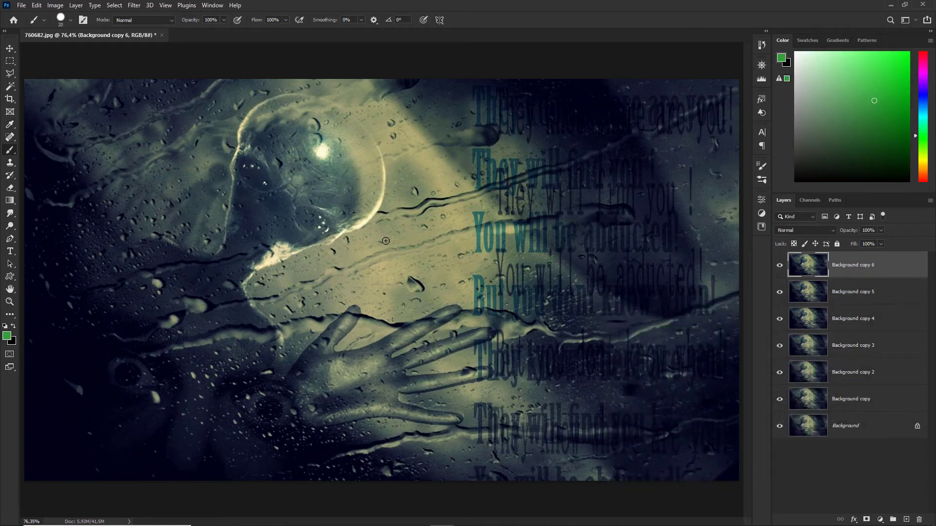
Enlarge the brush to 70 px and scribble green strokes across the image, undoing the last straight stroke
{"action": "key", "text": "bracketright"}
{"action": "key", "text": "bracketright"}
{"action": "key", "text": "bracketright"}
{"action": "key", "text": "bracketright"}
{"action": "key", "text": "bracketright"}
{"action": "mouse_move", "coordinate": [160, 319]}
{"action": "left_mouse_down"}
{"action": "mouse_move", "coordinate": [429, 206]}
{"action": "mouse_move", "coordinate": [338, 273]}
{"action": "left_mouse_up"}
{"action": "mouse_move", "coordinate": [493, 330]}
{"action": "left_mouse_down"}
{"action": "mouse_move", "coordinate": [499, 299]}
{"action": "mouse_move", "coordinate": [322, 191]}
{"action": "mouse_move", "coordinate": [169, 228]}
{"action": "left_mouse_up"}
{"action": "mouse_move", "coordinate": [548, 171]}
{"action": "left_mouse_down"}
{"action": "mouse_move", "coordinate": [512, 199]}
{"action": "mouse_move", "coordinate": [521, 267]}
{"action": "mouse_move", "coordinate": [609, 235]}
{"action": "left_mouse_up"}
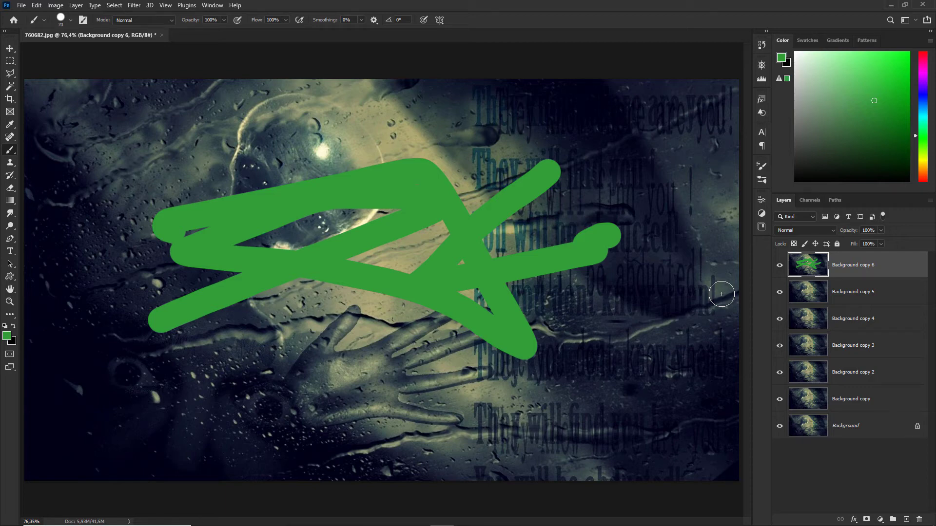
{"action": "mouse_move", "coordinate": [480, 360]}
{"action": "left_mouse_down"}
{"action": "mouse_move", "coordinate": [360, 255]}
{"action": "mouse_move", "coordinate": [190, 237]}
{"action": "mouse_move", "coordinate": [373, 145]}
{"action": "left_mouse_up"}
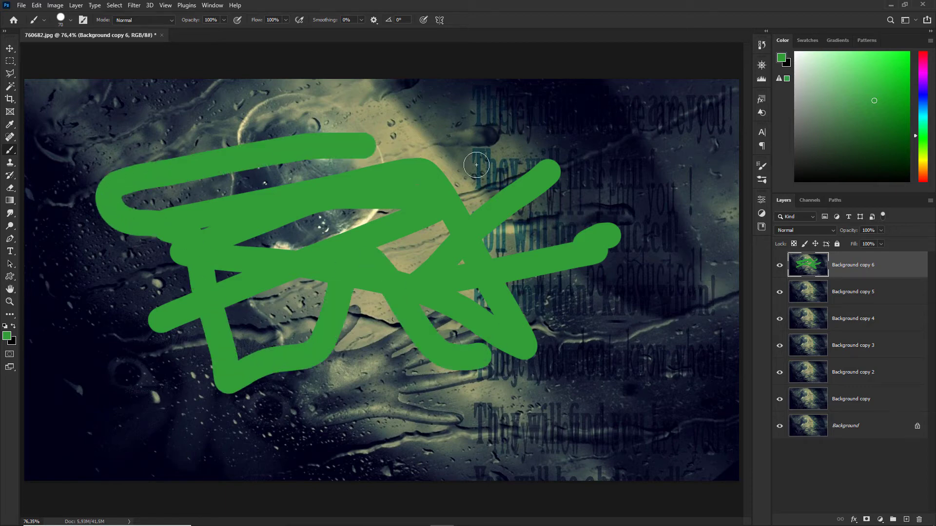
{"action": "mouse_move", "coordinate": [477, 165]}
{"action": "left_mouse_down"}
{"action": "mouse_move", "coordinate": [486, 352]}
{"action": "mouse_move", "coordinate": [328, 307]}
{"action": "mouse_move", "coordinate": [389, 280]}
{"action": "left_mouse_up"}
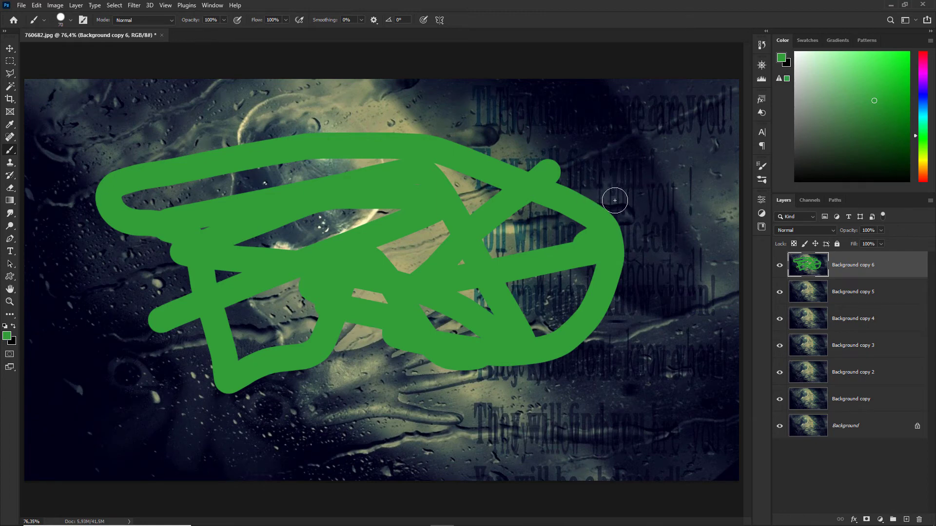
{"action": "left_click", "coordinate": [680, 151]}
{"action": "left_click", "coordinate": [517, 246], "text": "shift"}
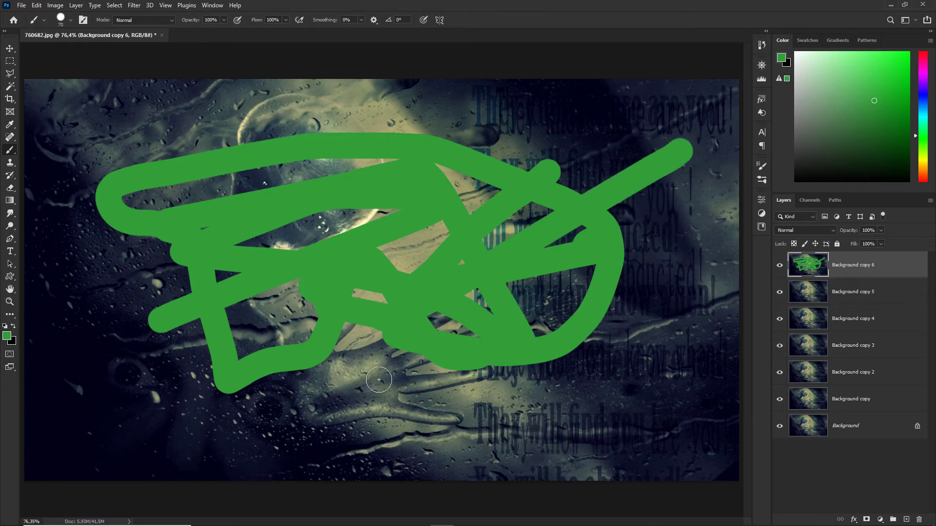
{"action": "key", "text": "ctrl+z"}
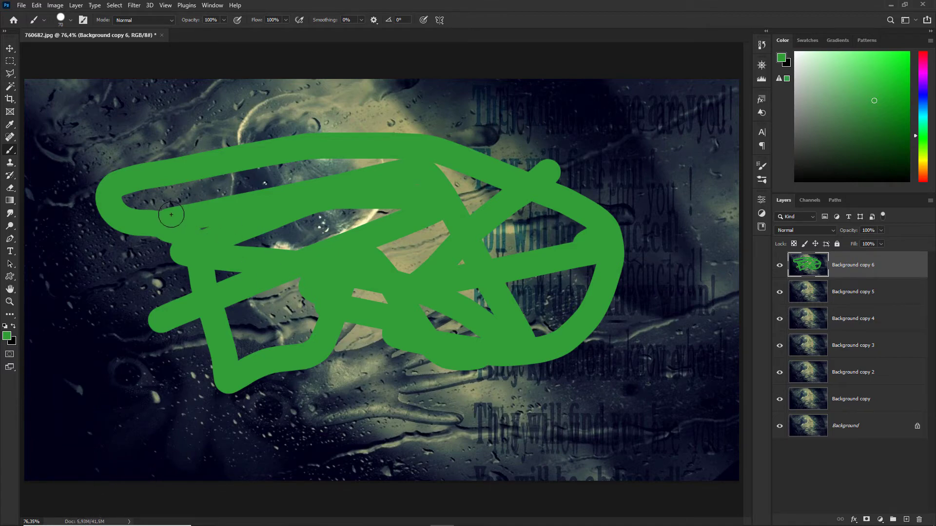
Raise the memory allowance to 5949 MB (80%) in the performance preferences
{"action": "key", "text": "ctrl+k"}
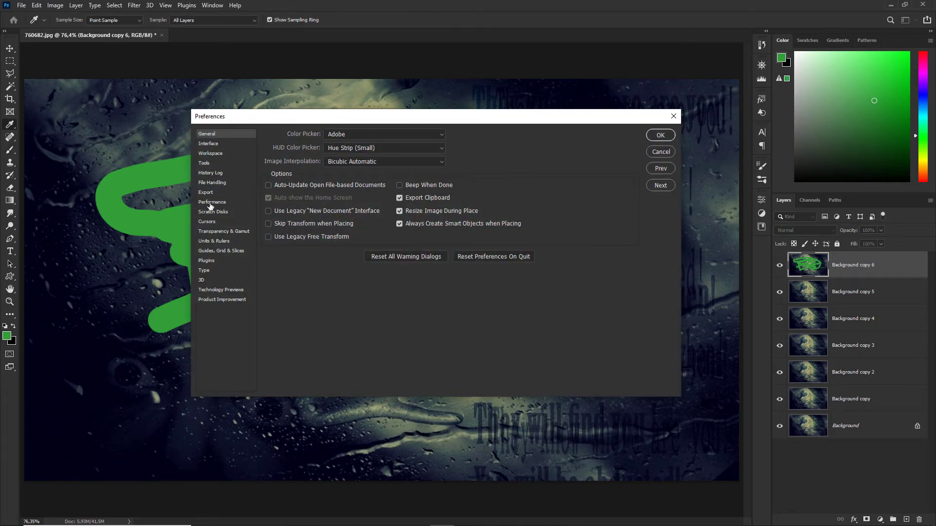
{"action": "left_click", "coordinate": [210, 203]}
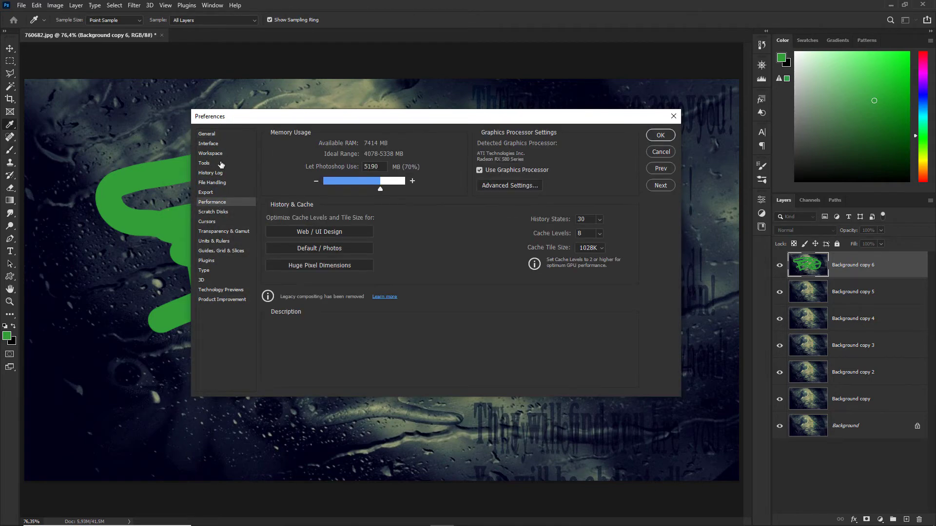
{"action": "left_click", "coordinate": [388, 188]}
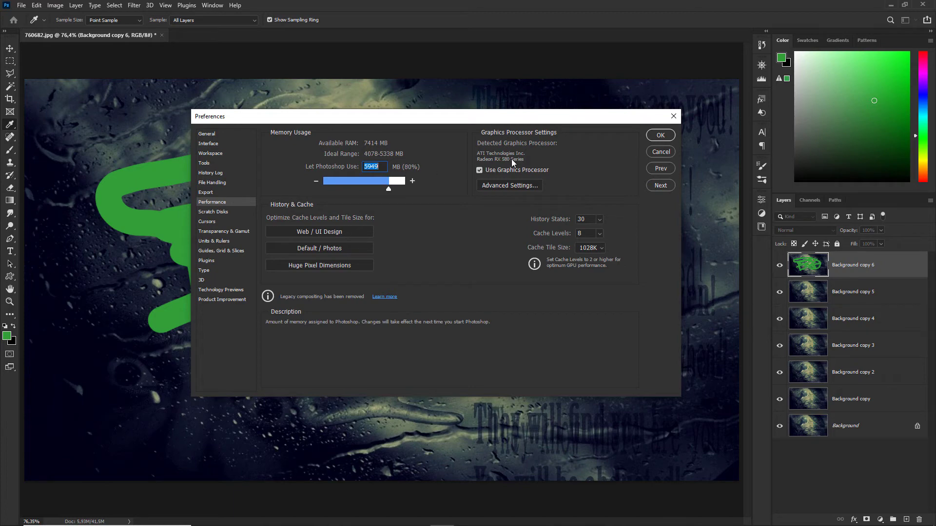
{"action": "left_click", "coordinate": [660, 135]}
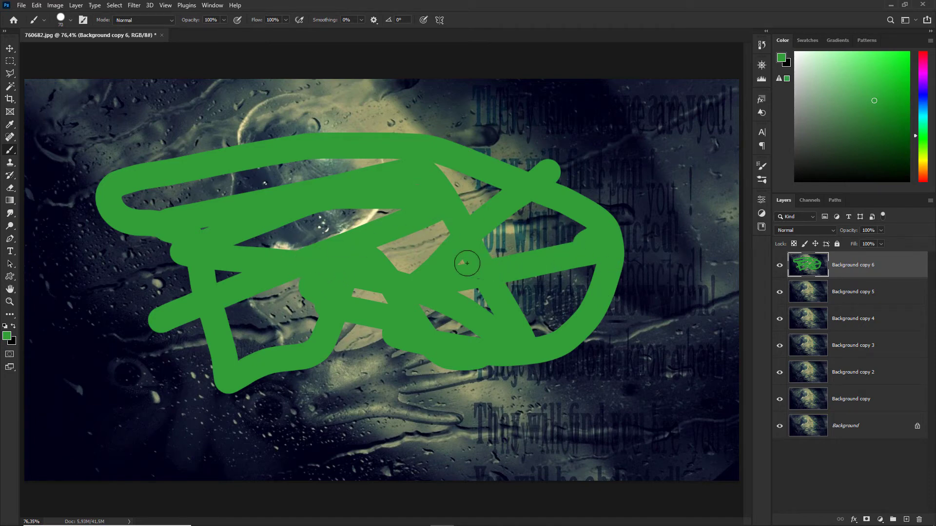
Add one more green stroke to Background copy 6, then replace that layer with two fresh duplicates of Background copy 5
{"action": "mouse_move", "coordinate": [671, 163]}
{"action": "left_mouse_down"}
{"action": "mouse_move", "coordinate": [619, 214]}
{"action": "mouse_move", "coordinate": [635, 333]}
{"action": "mouse_move", "coordinate": [493, 367]}
{"action": "mouse_move", "coordinate": [480, 347]}
{"action": "left_mouse_up"}
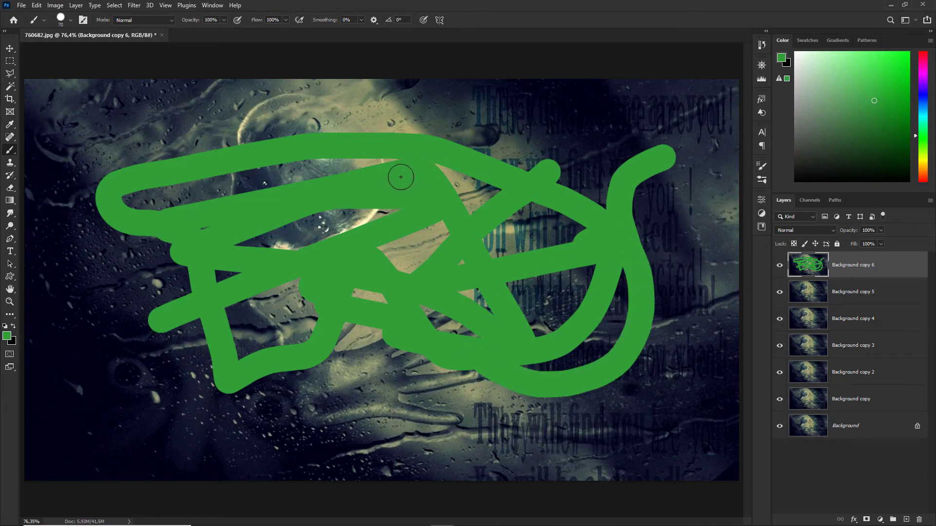
{"action": "mouse_move", "coordinate": [890, 278]}
{"action": "left_mouse_down"}
{"action": "mouse_move", "coordinate": [886, 404]}
{"action": "mouse_move", "coordinate": [899, 495]}
{"action": "mouse_move", "coordinate": [920, 520]}
{"action": "left_mouse_up"}
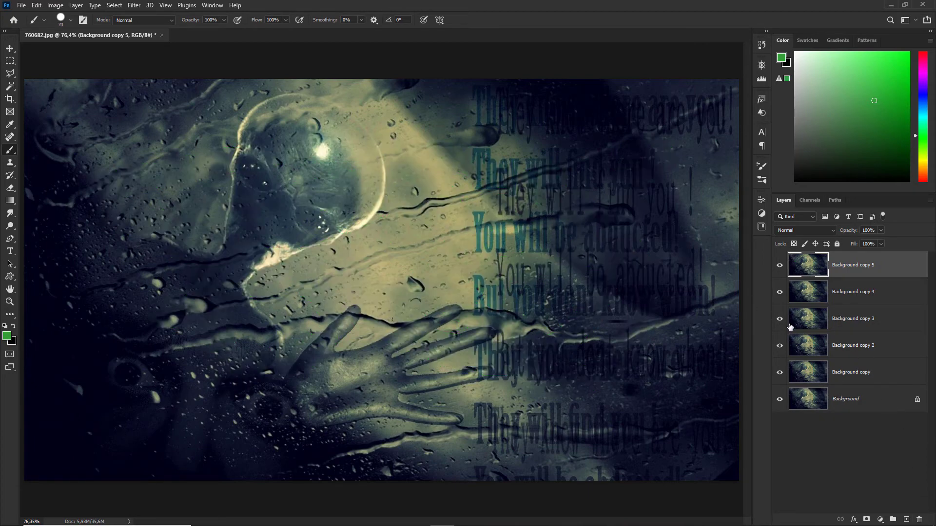
{"action": "key", "text": "ctrl+j"}
{"action": "key", "text": "ctrl+j"}
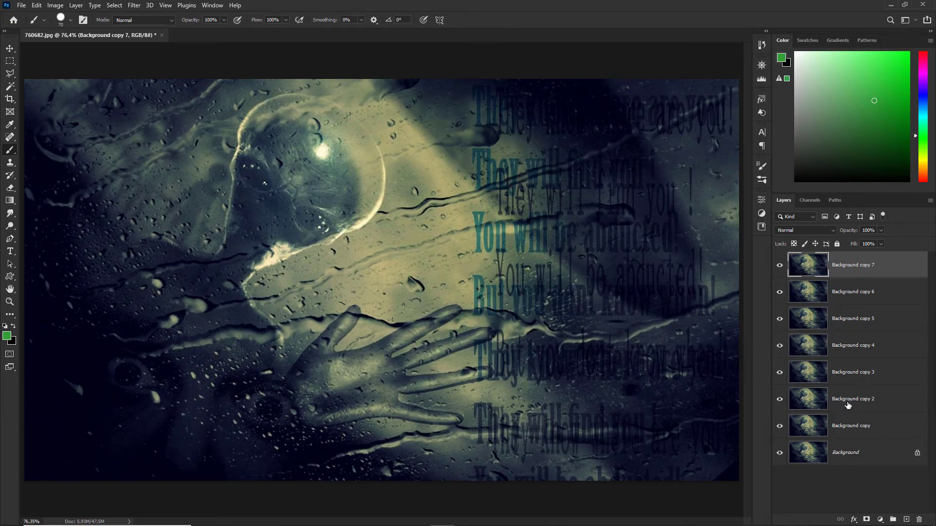
Select all seven Background copies, leaving out the Background layer, and convert them into a single Smart Object
{"action": "left_click", "coordinate": [863, 429], "text": "shift"}
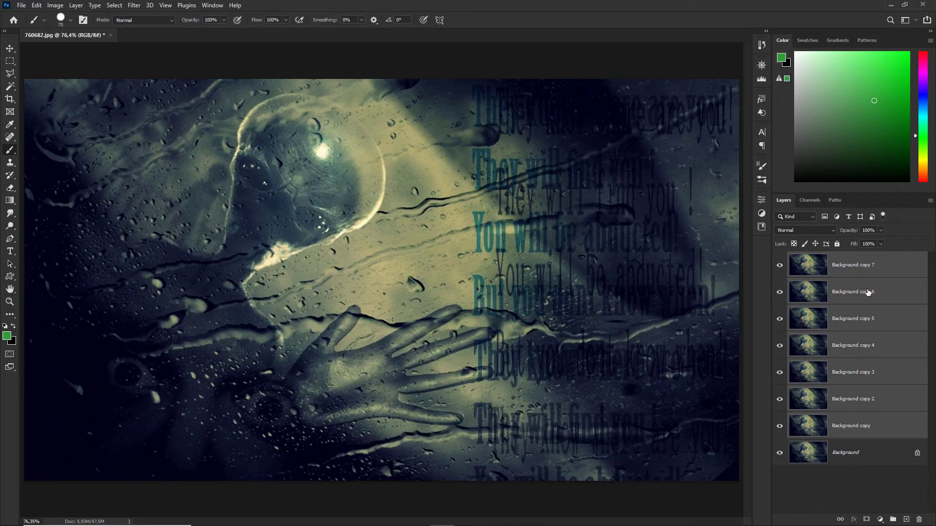
{"action": "left_click", "coordinate": [873, 275]}
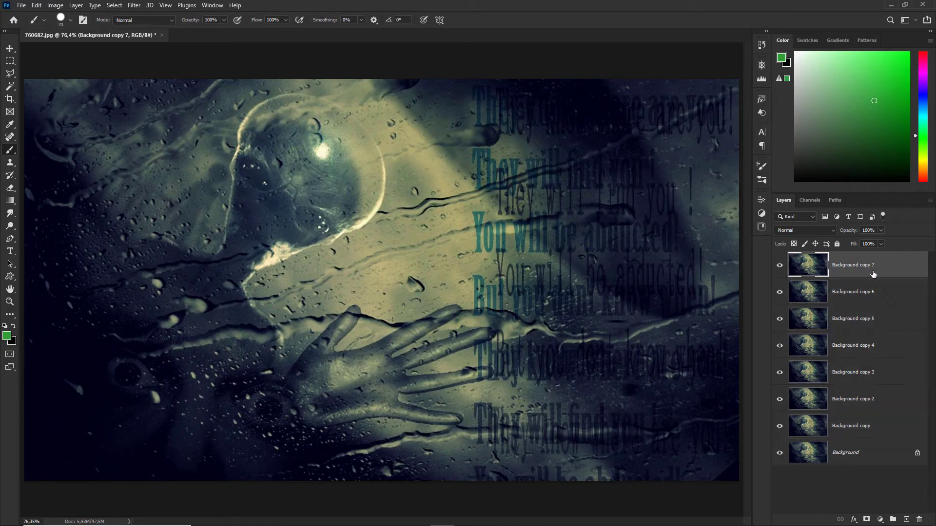
{"action": "left_click", "coordinate": [877, 301], "text": "ctrl"}
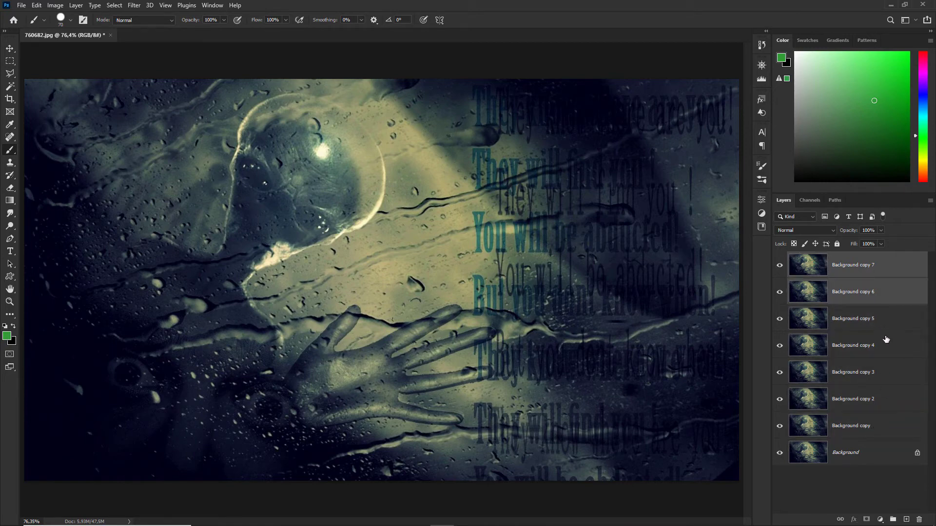
{"action": "left_click", "coordinate": [886, 341], "text": "ctrl"}
{"action": "left_click", "coordinate": [888, 315], "text": "ctrl"}
{"action": "left_click", "coordinate": [892, 392], "text": "ctrl"}
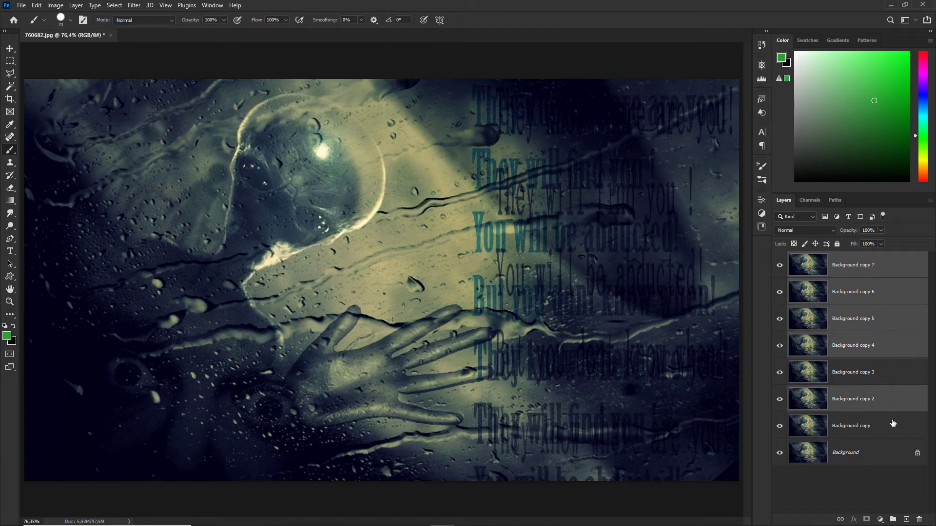
{"action": "left_click", "coordinate": [893, 423], "text": "ctrl"}
{"action": "left_click", "coordinate": [882, 373], "text": "ctrl"}
{"action": "right_click", "coordinate": [889, 292]}
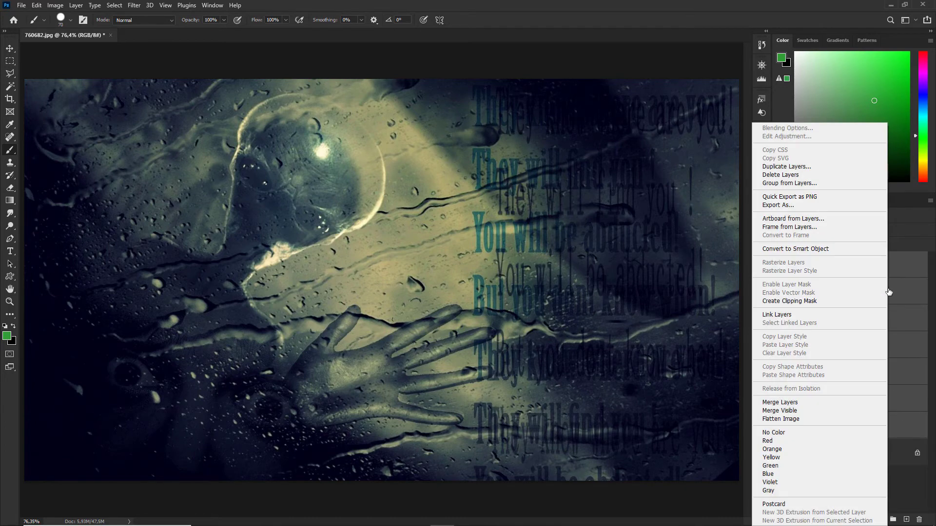
{"action": "left_click", "coordinate": [799, 252]}
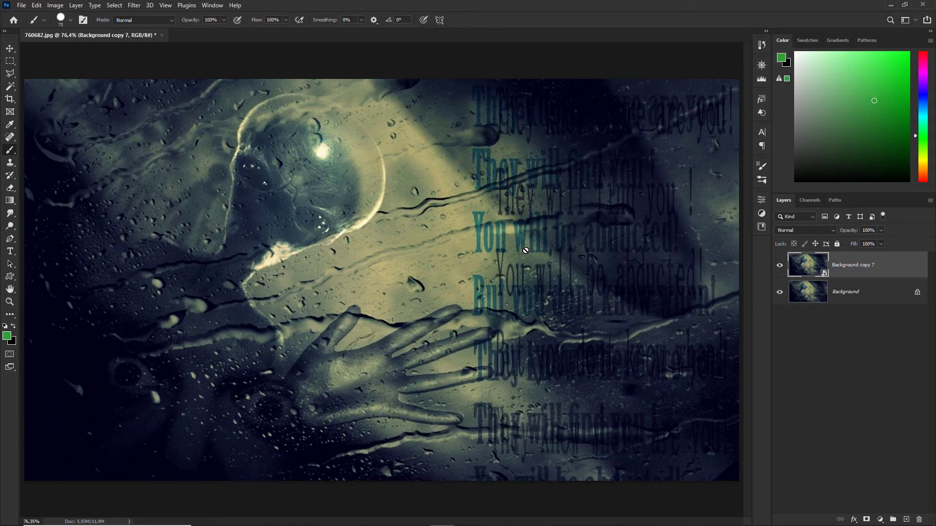
Examine the file formats offered for saving the document to the computer's desktop folder, including Large Document Format (PSB)
{"action": "left_click", "coordinate": [23, 6]}
{"action": "left_click", "coordinate": [43, 114]}
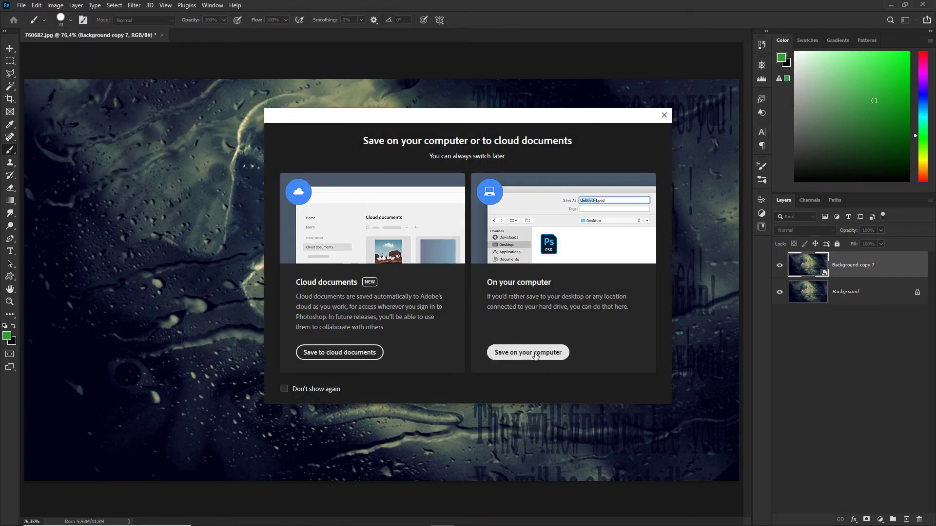
{"action": "left_click", "coordinate": [515, 352]}
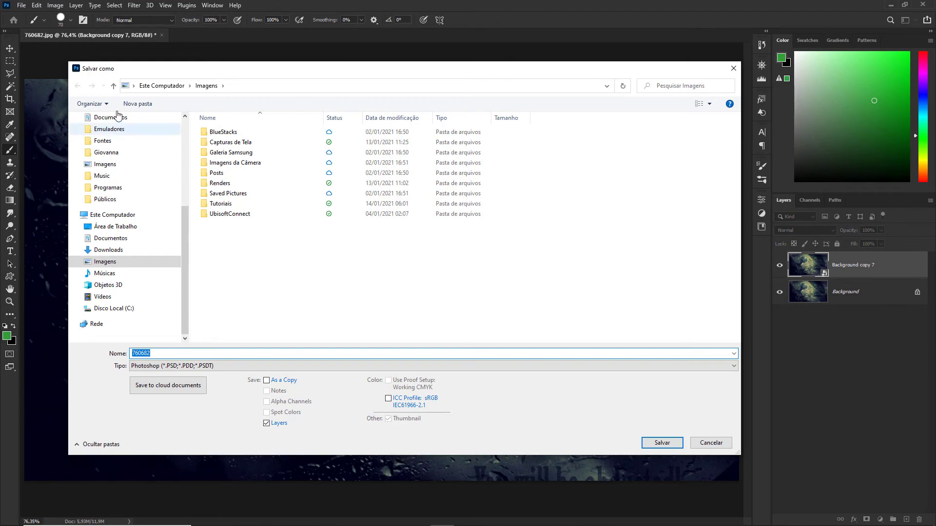
{"action": "scroll", "coordinate": [180, 215], "scroll_direction": "up", "scroll_amount": 5}
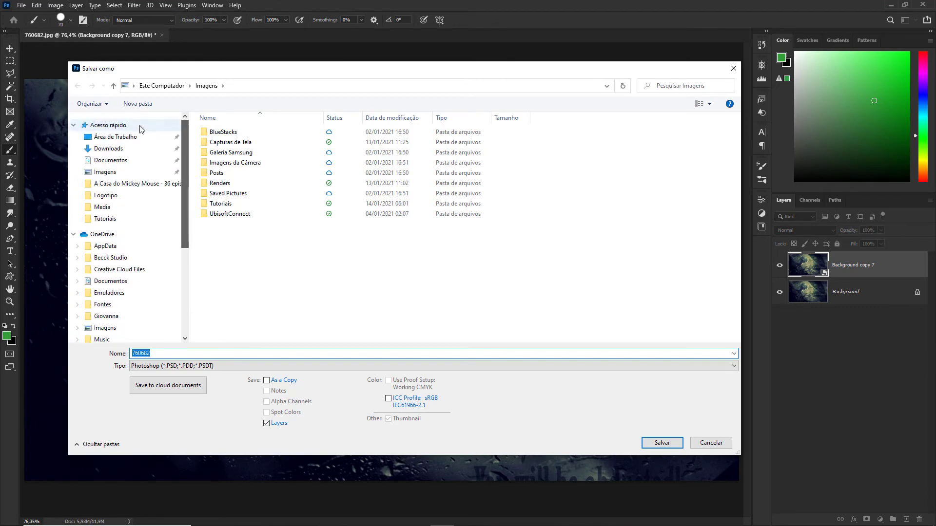
{"action": "left_click", "coordinate": [115, 137]}
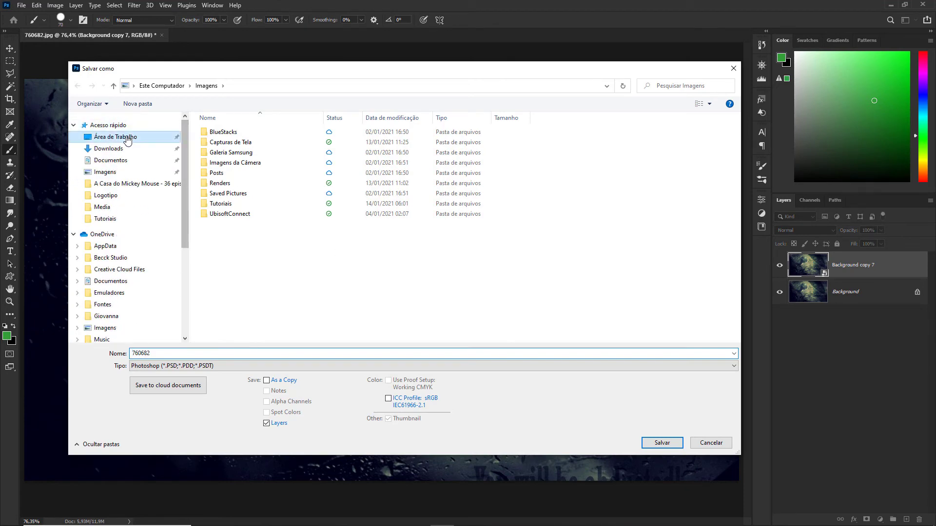
{"action": "left_click", "coordinate": [242, 367]}
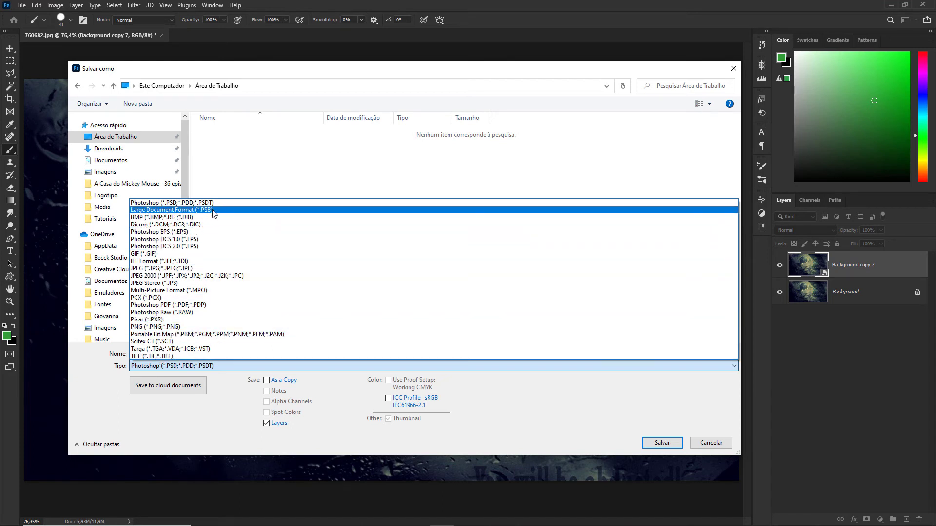
{"action": "left_click", "coordinate": [460, 78]}
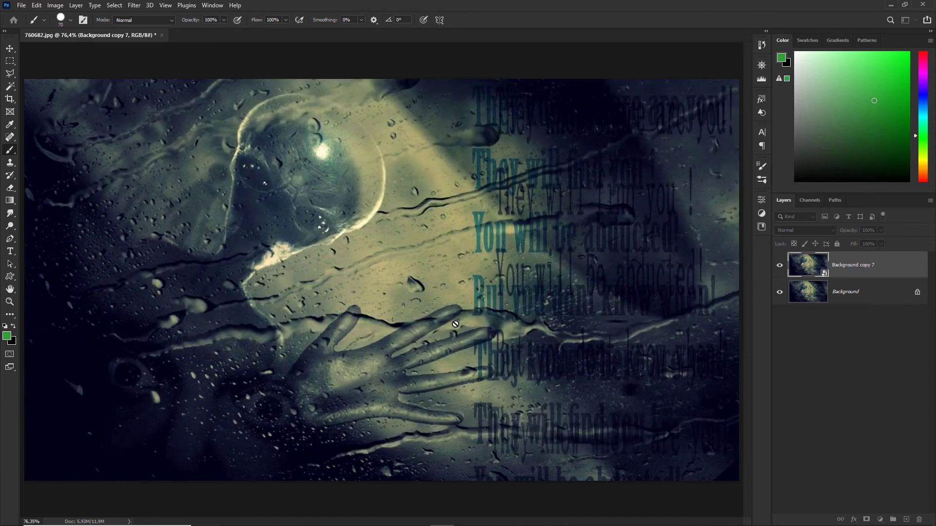
Restore the default colors and the separate layers, then duplicate the seven selected Background copies twice
{"action": "left_click", "coordinate": [5, 326]}
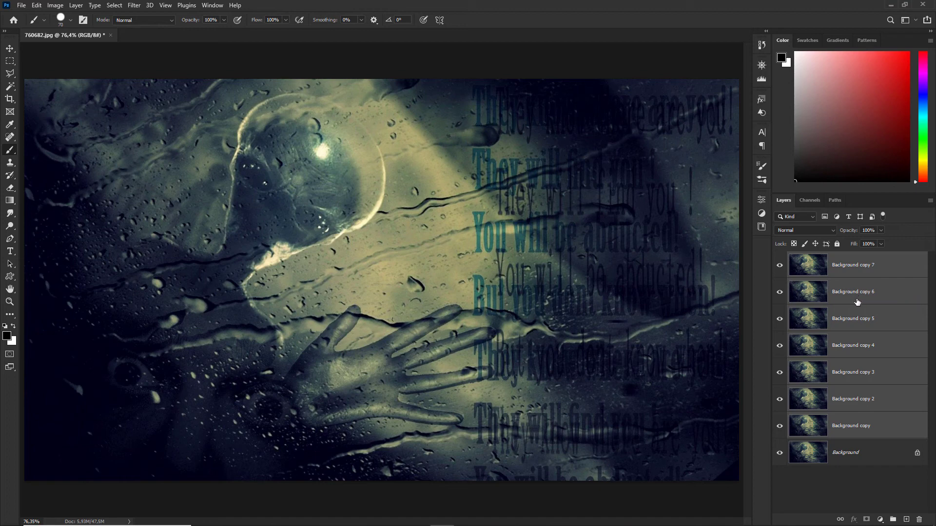
{"action": "key", "text": "ctrl+j"}
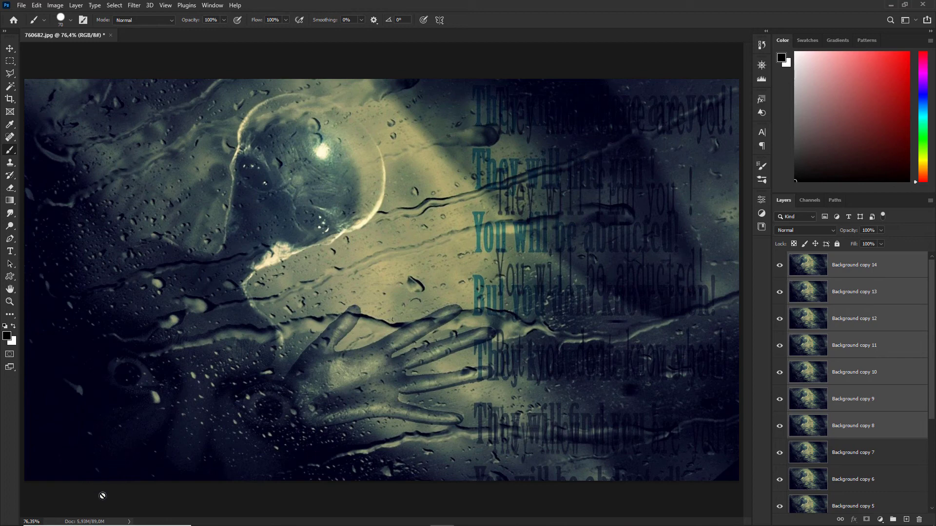
{"action": "key", "text": "ctrl+j"}
Show the layer count in the status bar and duplicate the seven selected Background copies twice more, up to Background copy 35
{"action": "left_click", "coordinate": [129, 522]}
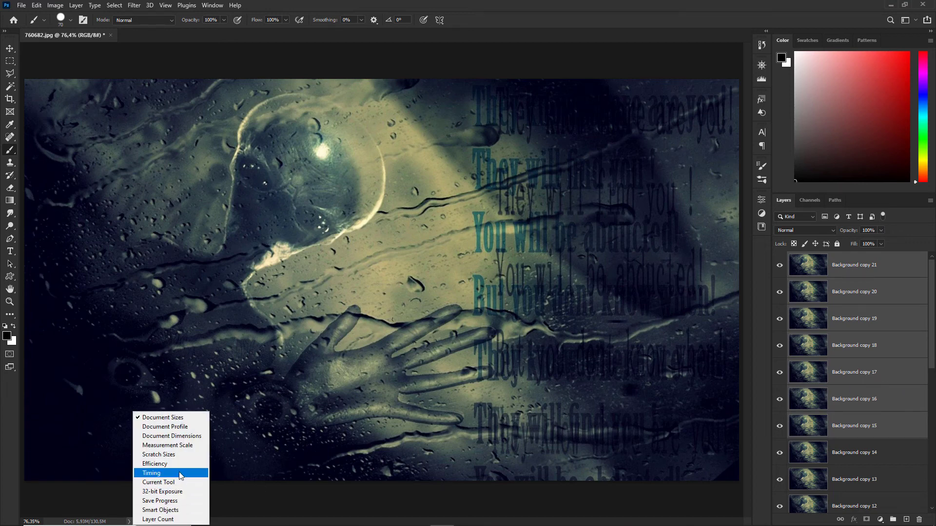
{"action": "left_click", "coordinate": [161, 519]}
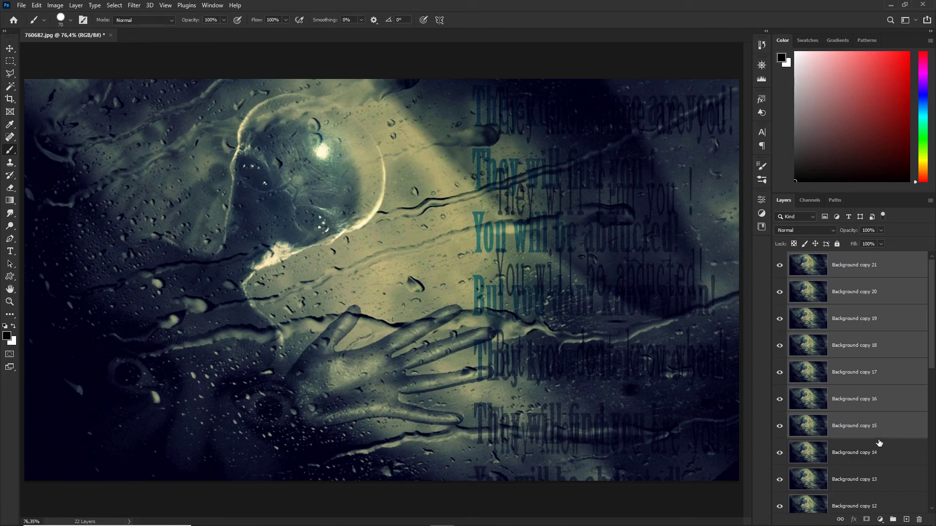
{"action": "key", "text": "ctrl+j"}
{"action": "key", "text": "ctrl+j"}
{"action": "key", "text": "ctrl+j"}
{"action": "key", "text": "ctrl+j"}
{"action": "key", "text": "ctrl+j"}
{"action": "key", "text": "ctrl+j"}
{"action": "key", "text": "ctrl+j"}
{"action": "key", "text": "ctrl+j"}
{"action": "key", "text": "ctrl+j"}
{"action": "key", "text": "ctrl+j"}
{"action": "key", "text": "ctrl+j"}
{"action": "key", "text": "ctrl+j"}
{"action": "key", "text": "ctrl+j"}
{"action": "key", "text": "ctrl+j"}
Switch the status bar back to Document Sizes and look through the layer stack down to the lowest Background copies
{"action": "left_click", "coordinate": [128, 522]}
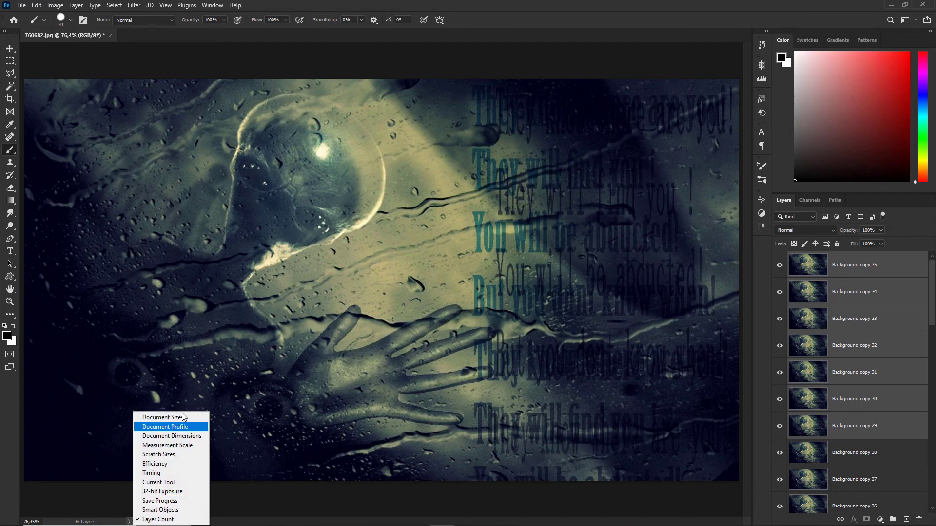
{"action": "left_click", "coordinate": [162, 417]}
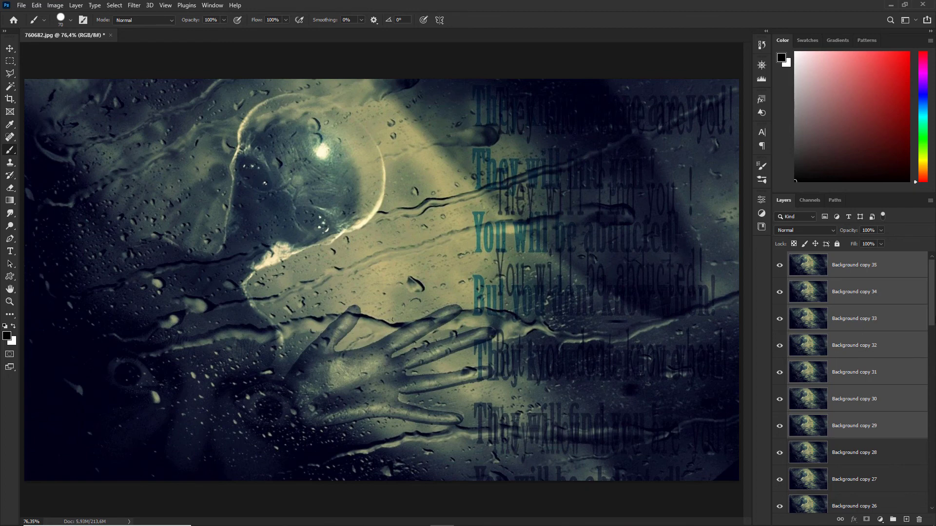
{"action": "mouse_move", "coordinate": [932, 307]}
{"action": "left_mouse_down"}
{"action": "mouse_move", "coordinate": [934, 496]}
{"action": "mouse_move", "coordinate": [930, 293]}
{"action": "left_mouse_up"}
{"action": "left_click_drag", "start_coordinate": [933, 307], "coordinate": [933, 482]}
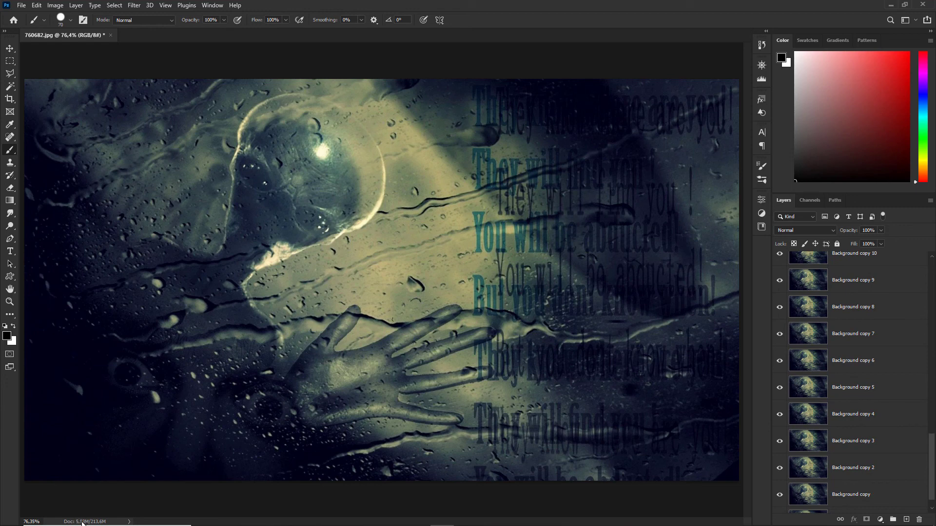
{"action": "left_click", "coordinate": [130, 522]}
Save the layered document on the computer's desktop as a Photoshop file named Teste 1, with Maximize Compatibility on
{"action": "left_click", "coordinate": [22, 6]}
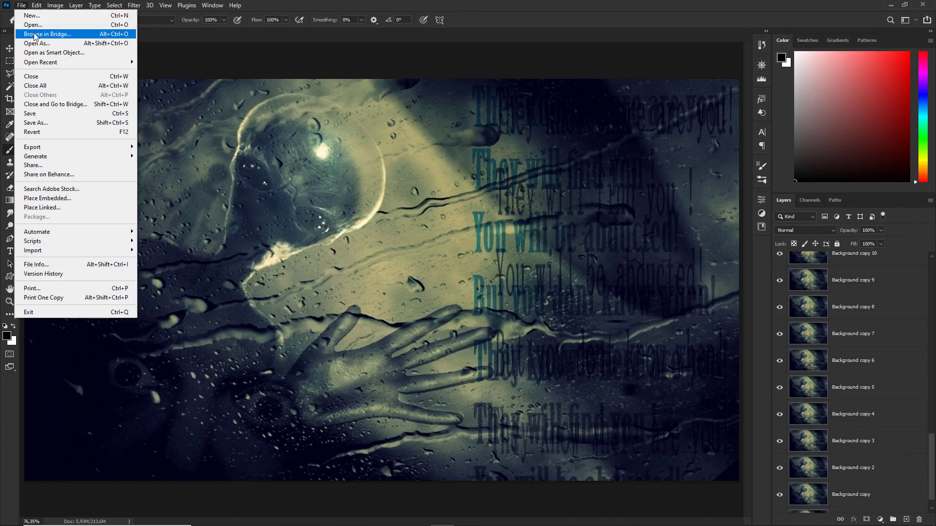
{"action": "left_click", "coordinate": [34, 113]}
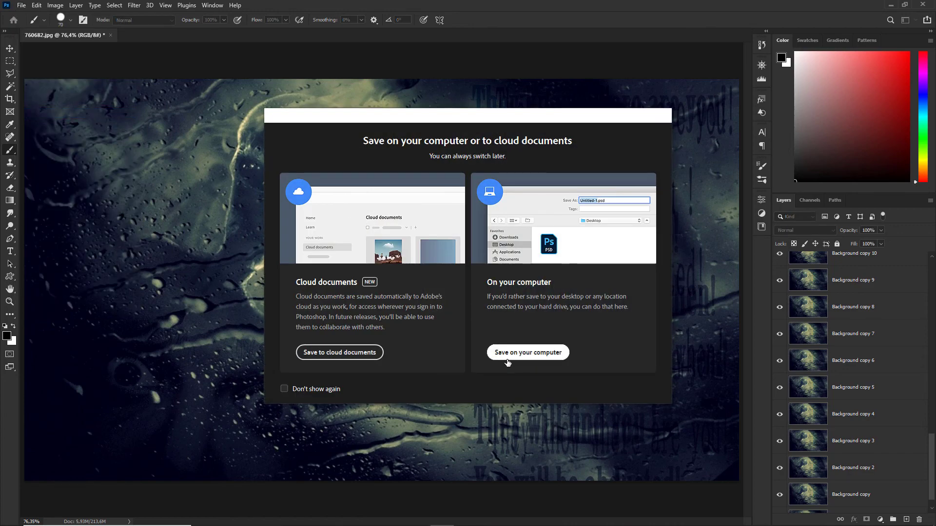
{"action": "left_click", "coordinate": [507, 361]}
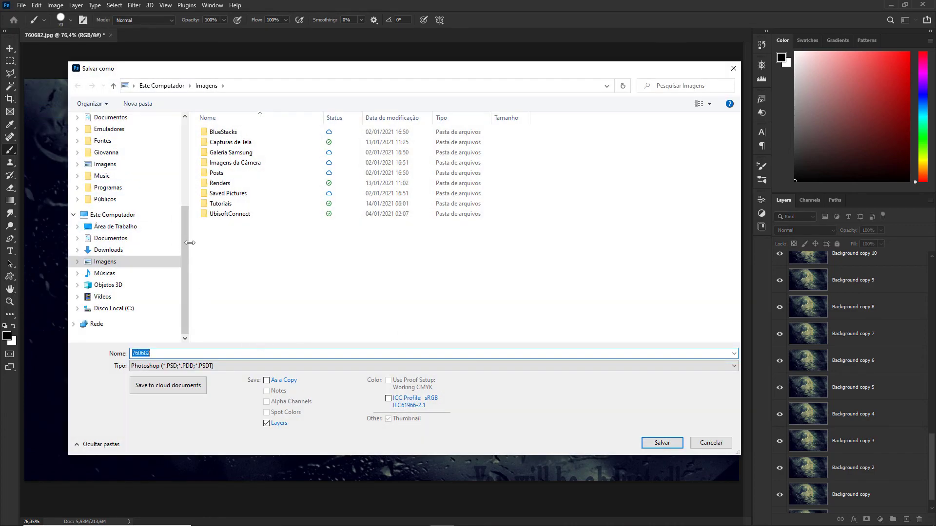
{"action": "scroll", "coordinate": [146, 205], "scroll_direction": "up", "scroll_amount": 5}
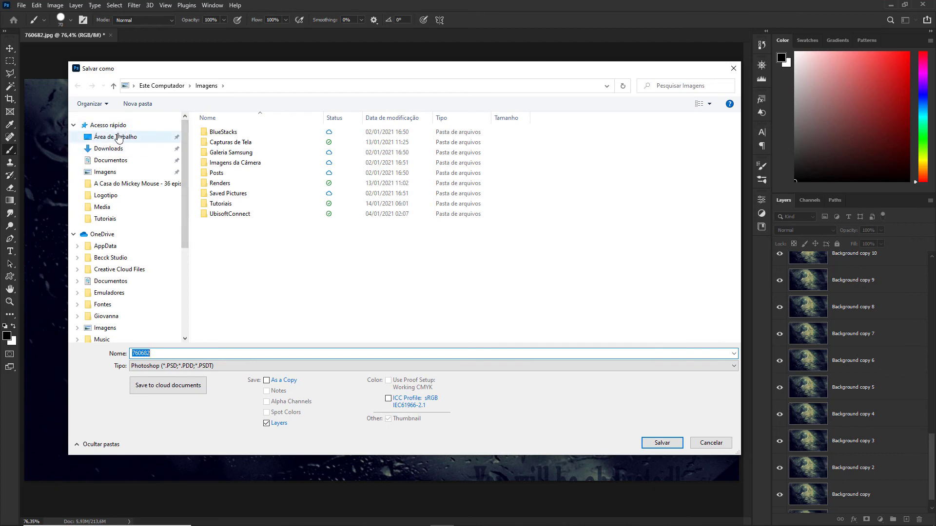
{"action": "left_click", "coordinate": [118, 137]}
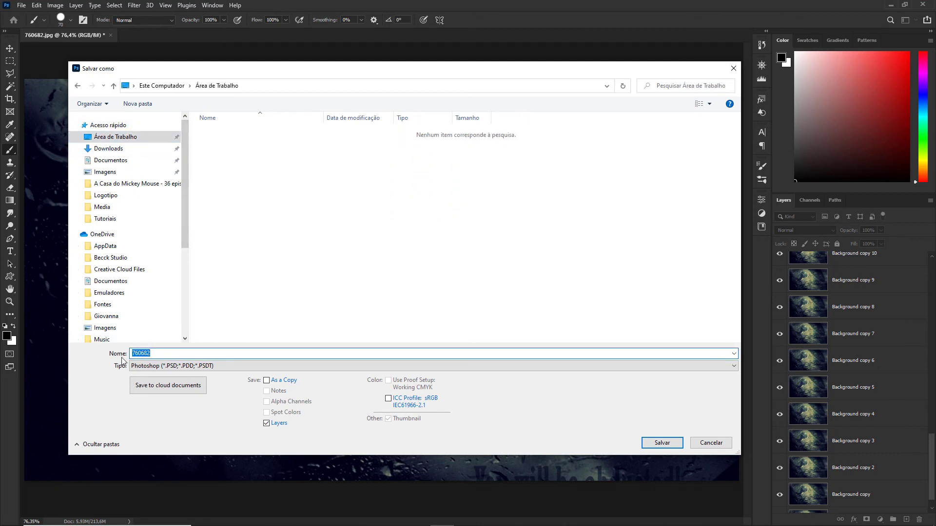
{"action": "type", "text": "Teste 1"}
{"action": "left_click", "coordinate": [645, 442]}
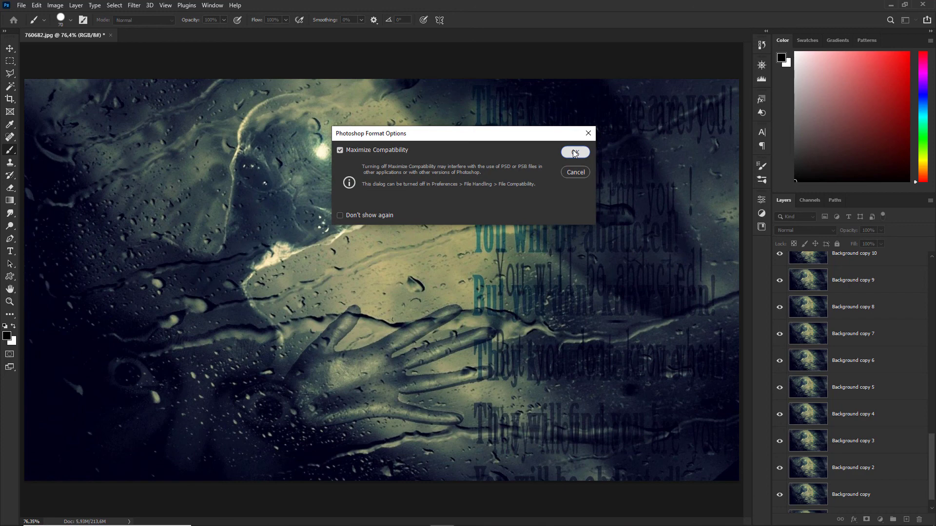
{"action": "left_click", "coordinate": [575, 153]}
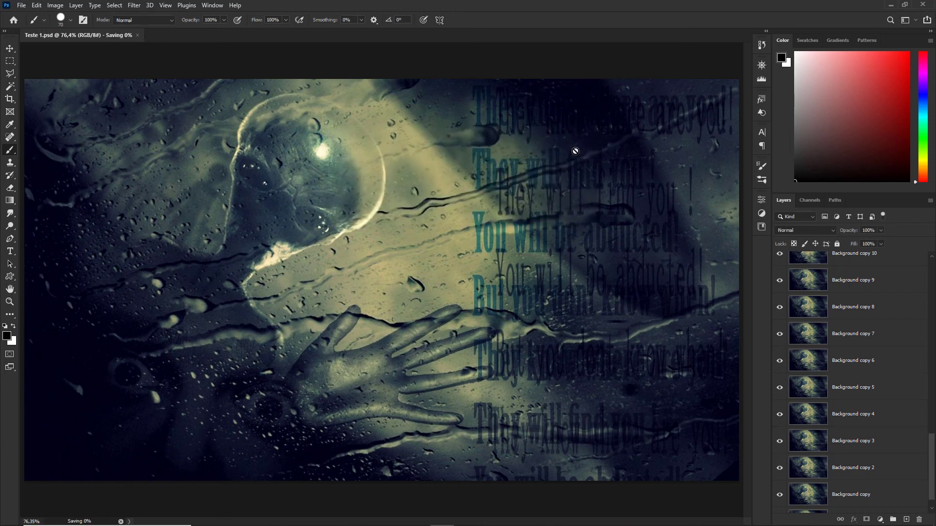
Check the file size of Teste 1 on the Windows desktop, and return to Photoshop
{"action": "left_click", "coordinate": [891, 6]}
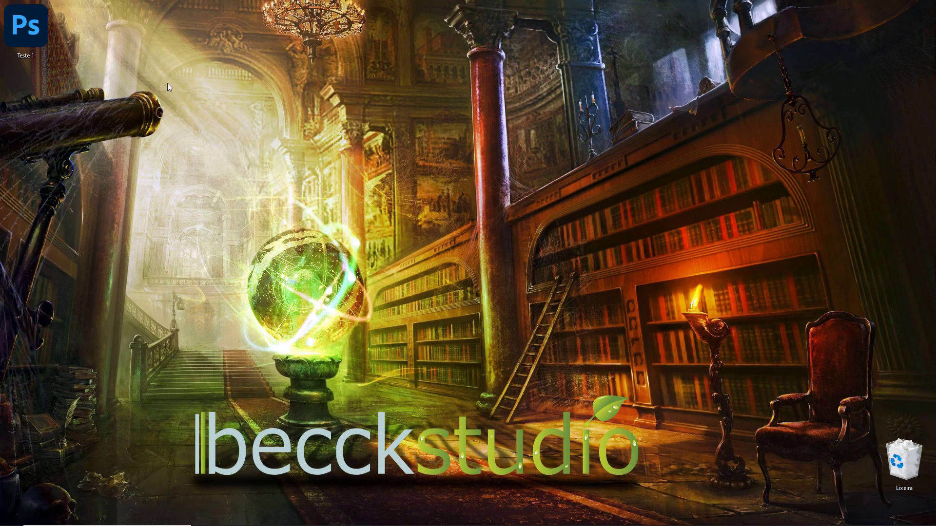
{"action": "left_click", "coordinate": [24, 37]}
{"action": "mouse_move", "coordinate": [28, 37]}
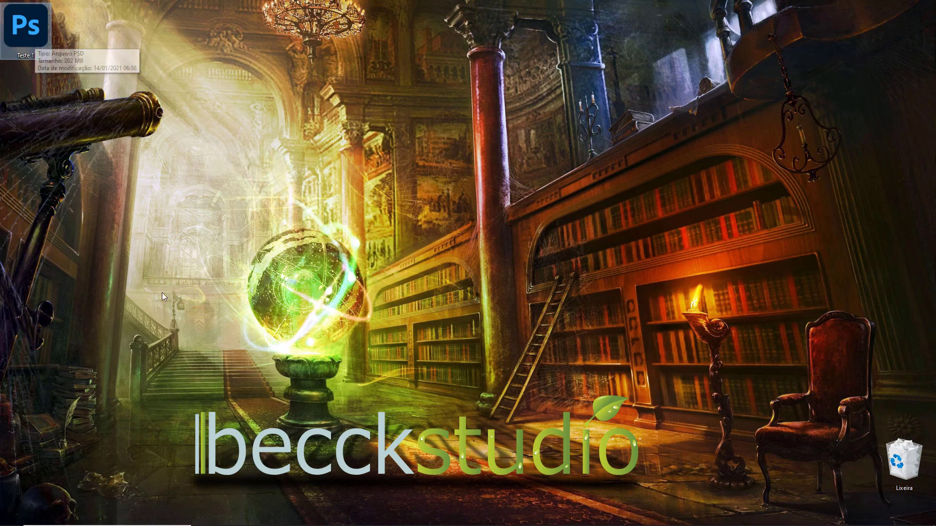
{"action": "mouse_move", "coordinate": [254, 525]}
{"action": "left_click", "coordinate": [449, 525]}
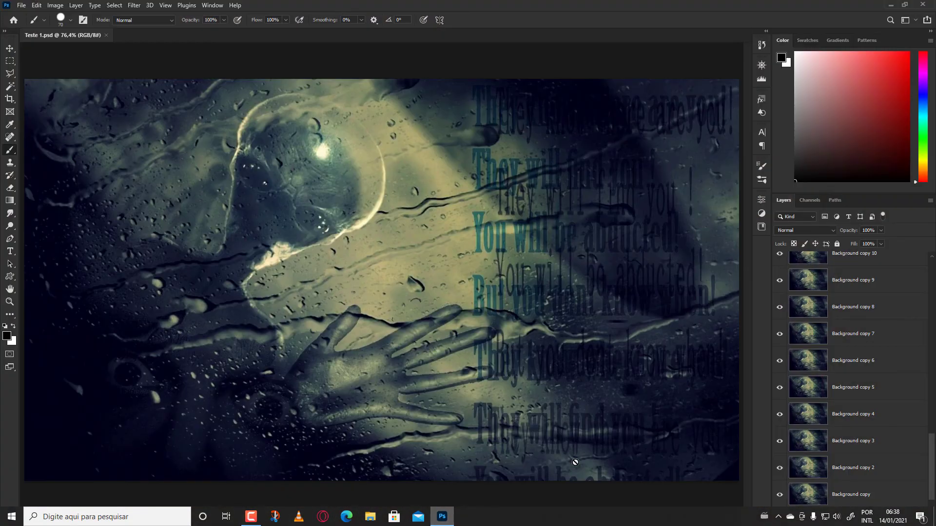
Add a new layer above Background copy 35 and fill it entirely with white
{"action": "left_click_drag", "start_coordinate": [933, 464], "coordinate": [933, 289]}
{"action": "left_click", "coordinate": [872, 270]}
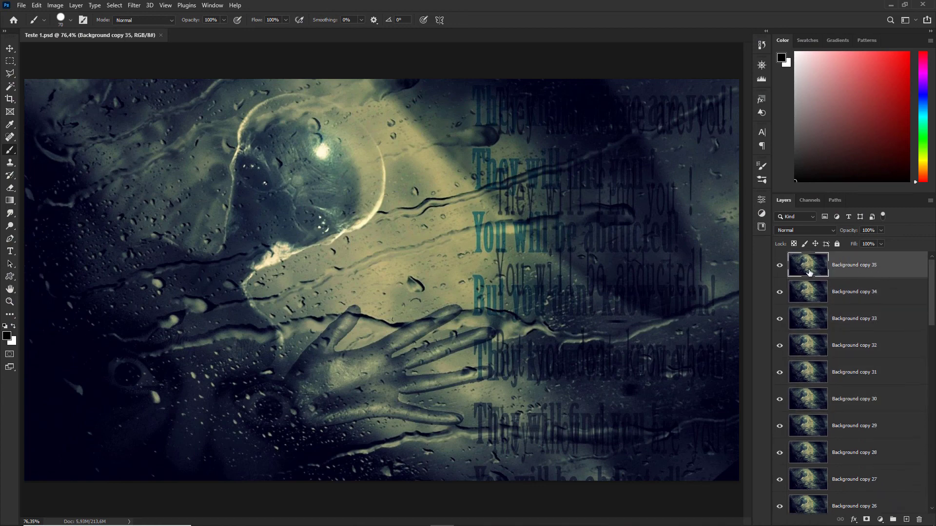
{"action": "left_click", "coordinate": [906, 520]}
{"action": "left_click", "coordinate": [14, 327]}
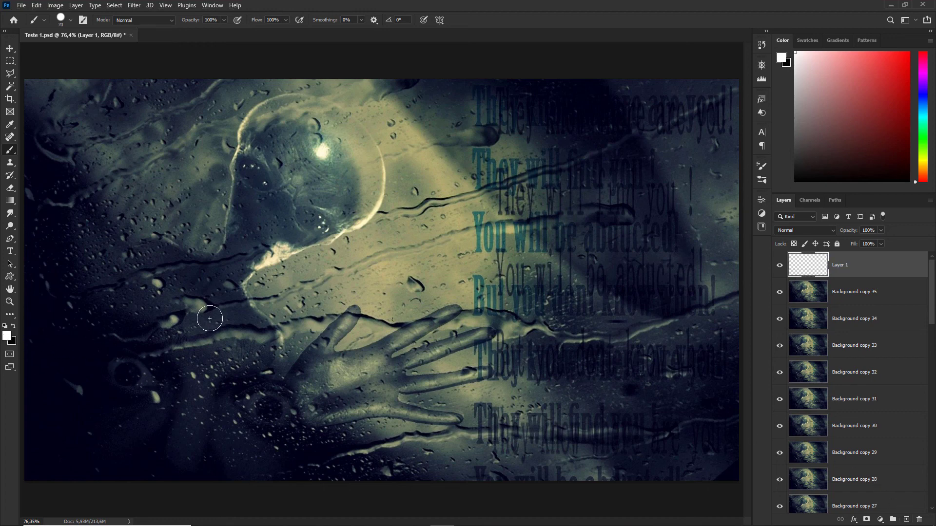
{"action": "key", "text": "alt+BackSpace"}
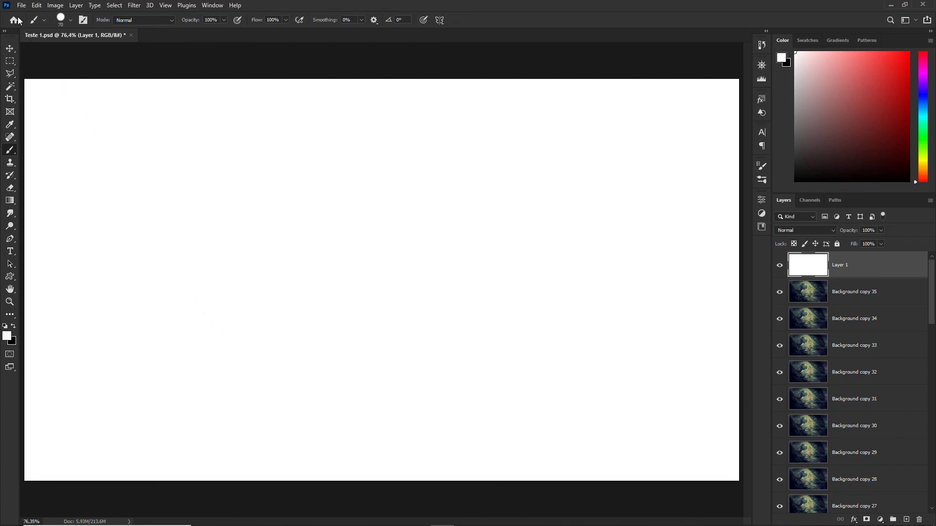
Save the document with the white top layer on the desktop as a separate Photoshop file named Teste 2
{"action": "left_click", "coordinate": [22, 7]}
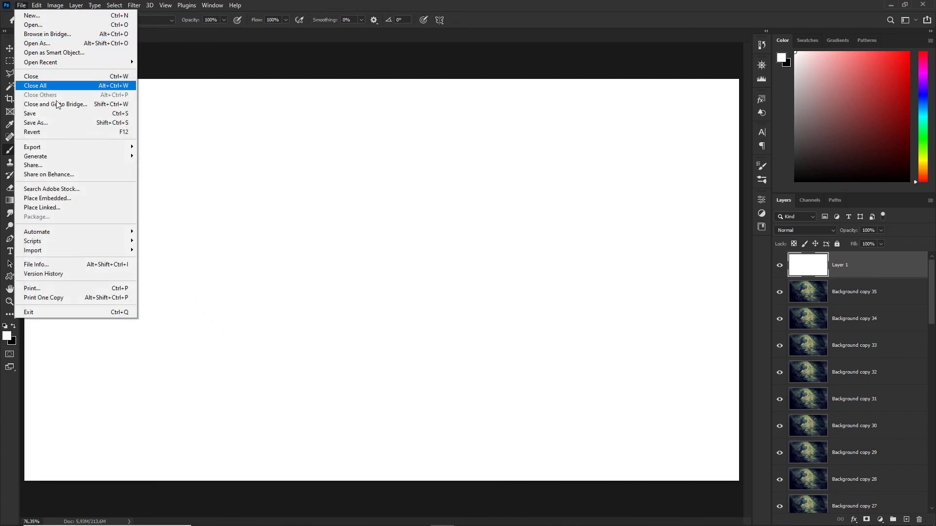
{"action": "left_click", "coordinate": [43, 122]}
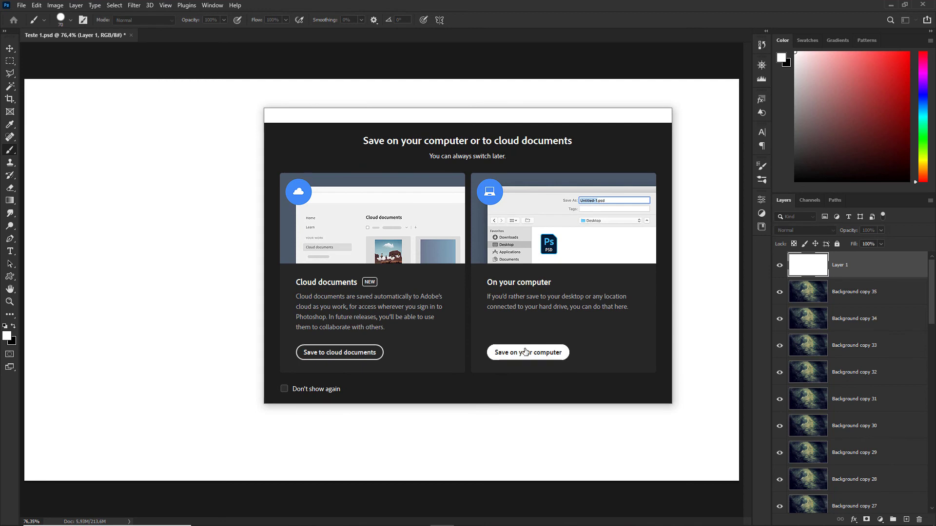
{"action": "left_click", "coordinate": [517, 351]}
{"action": "left_click", "coordinate": [218, 132]}
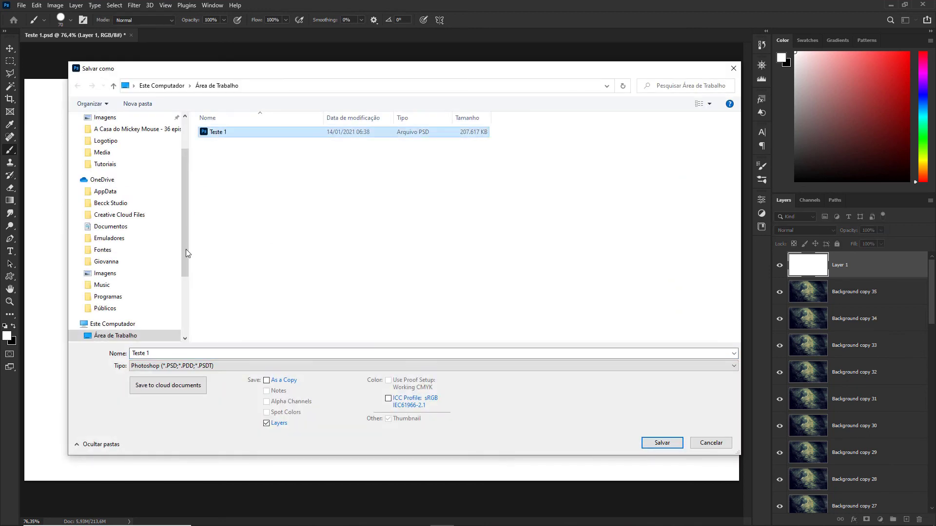
{"action": "left_click", "coordinate": [158, 354]}
{"action": "double_click", "coordinate": [158, 354]}
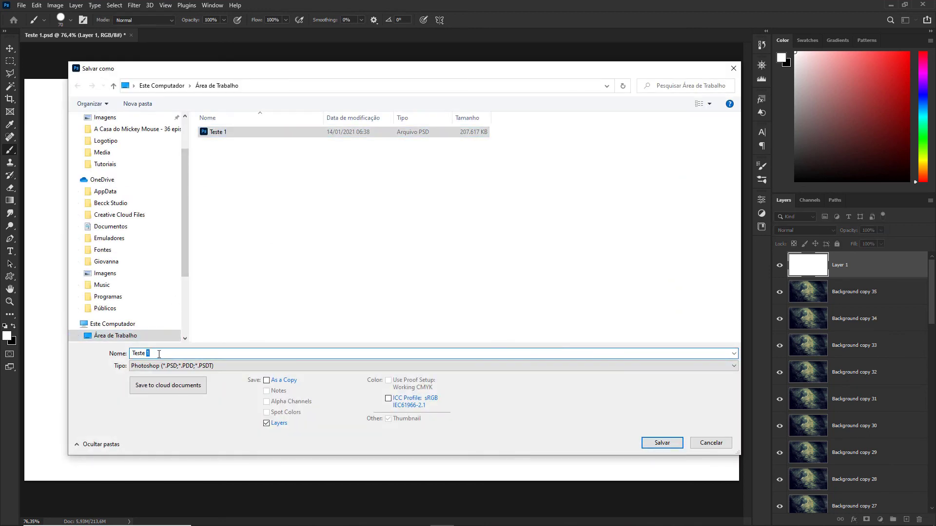
{"action": "type", "text": "2"}
{"action": "left_click", "coordinate": [663, 442]}
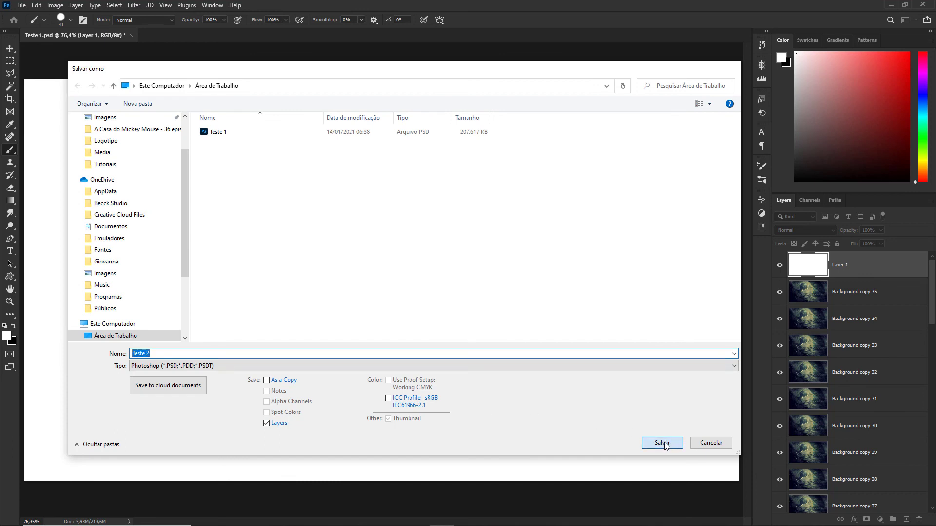
{"action": "left_click", "coordinate": [576, 154]}
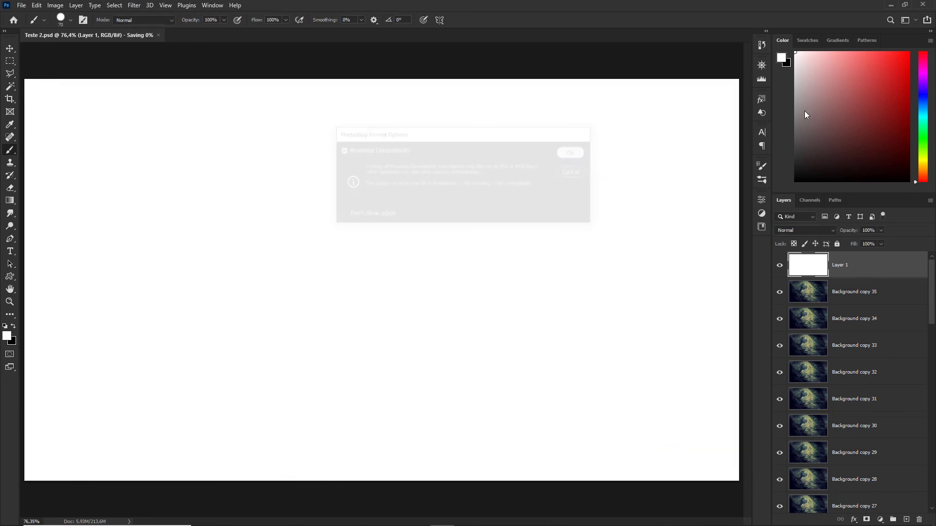
Compare the file sizes of Teste 1 and Teste 2 on the Windows desktop, and return to Photoshop
{"action": "left_click", "coordinate": [891, 6]}
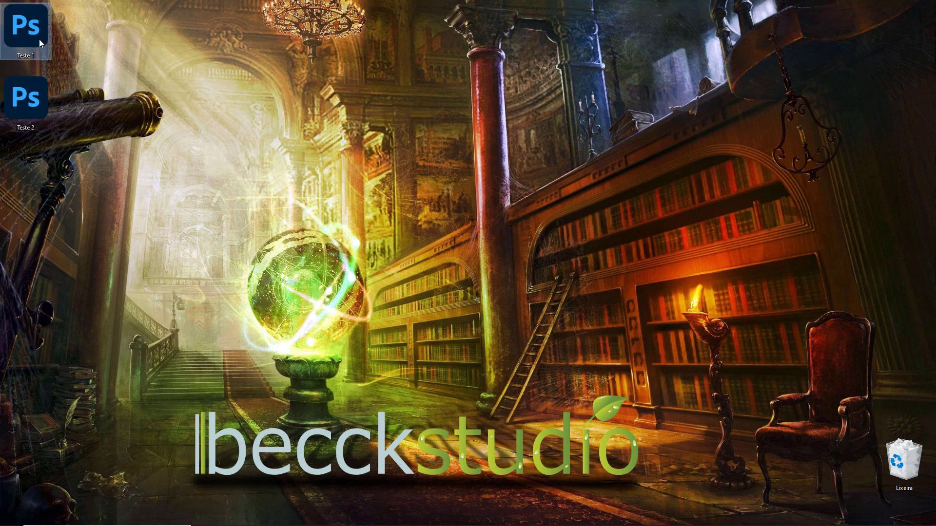
{"action": "mouse_move", "coordinate": [40, 42]}
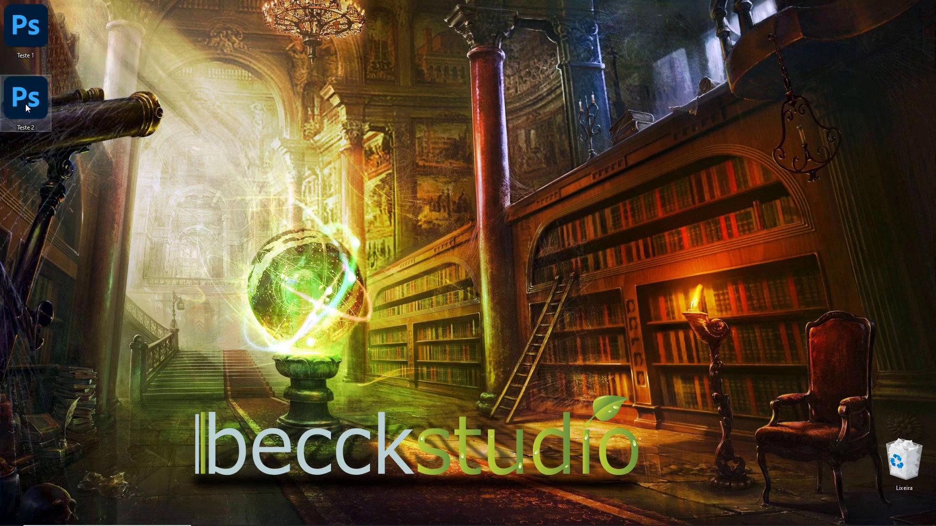
{"action": "mouse_move", "coordinate": [25, 104]}
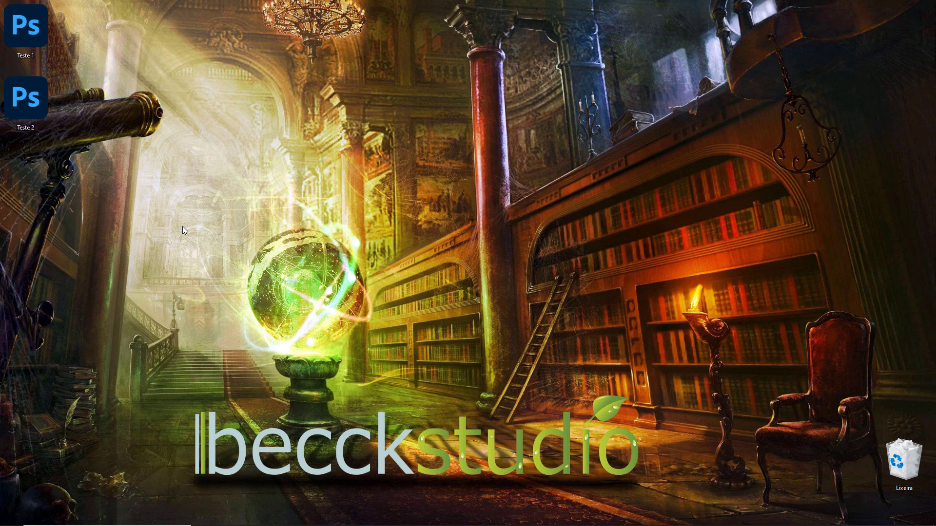
{"action": "left_click", "coordinate": [442, 518]}
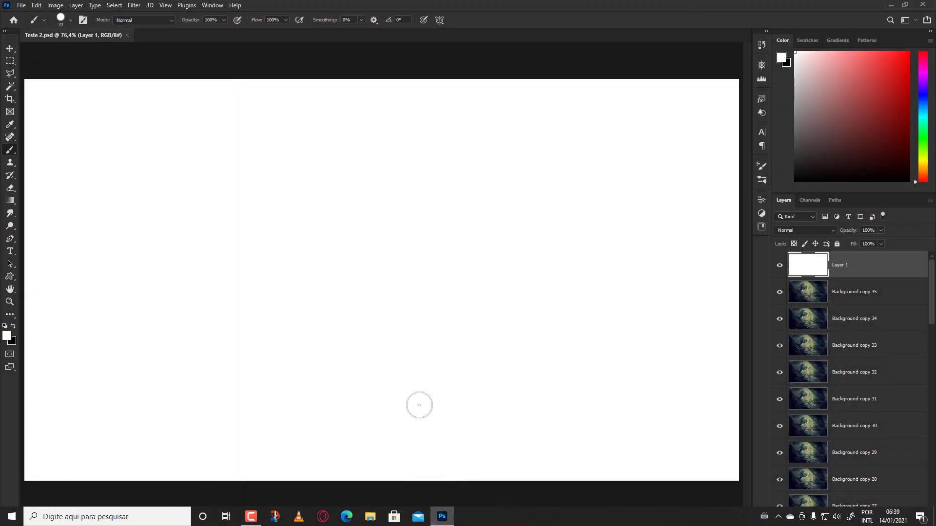
Close the Teste 2 document
{"action": "left_click", "coordinate": [127, 35]}
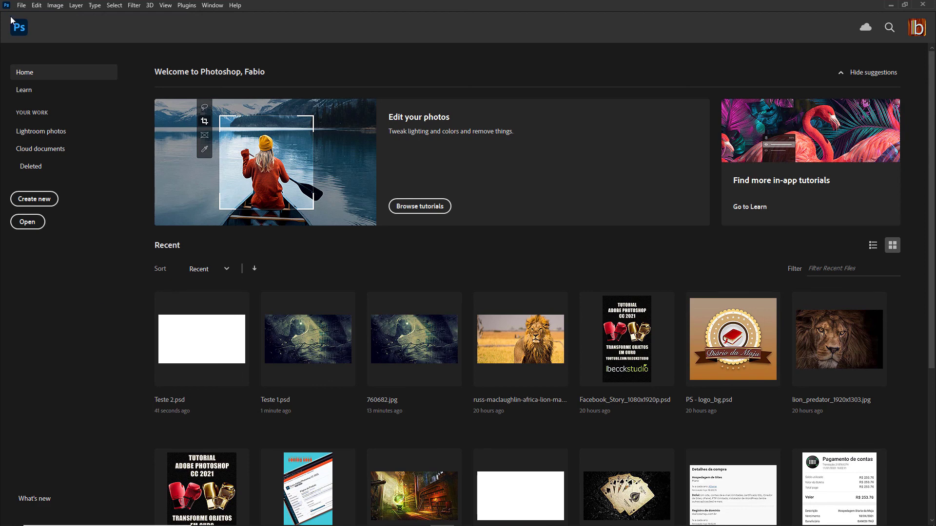
{"action": "left_click", "coordinate": [21, 5]}
{"action": "left_click", "coordinate": [361, 87]}
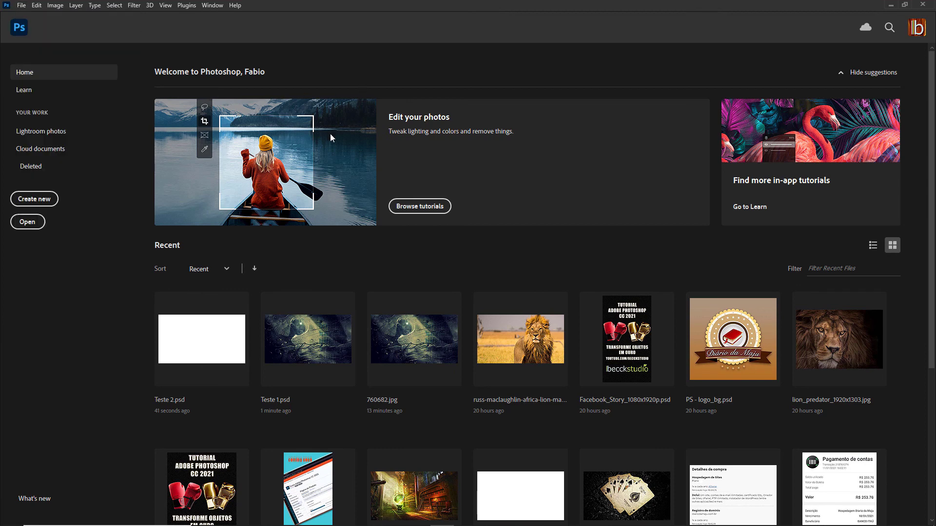